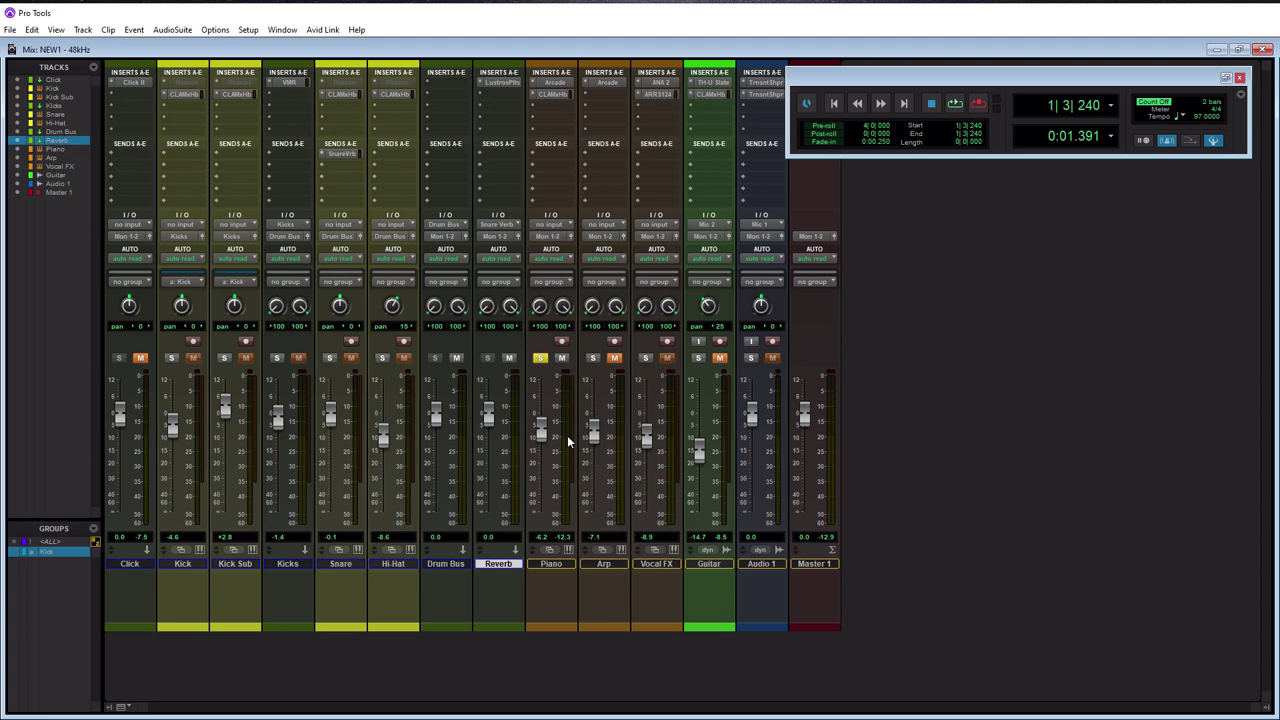
# Switch to the Edit window, showing the soloed Piano track with its MIDI clips.
pyautogui.click(538, 378)
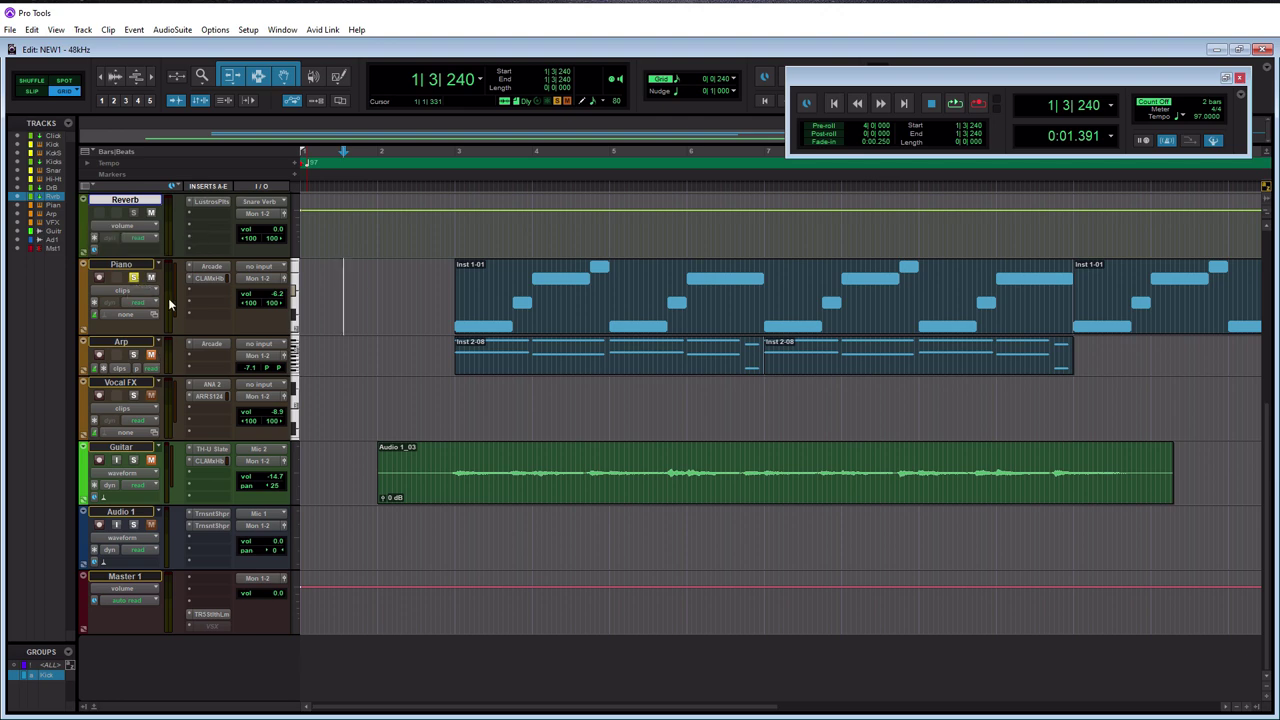
# After checking the Piano and Guitar view lists, set the Piano track view to audio volume.
pyautogui.click(155, 293)
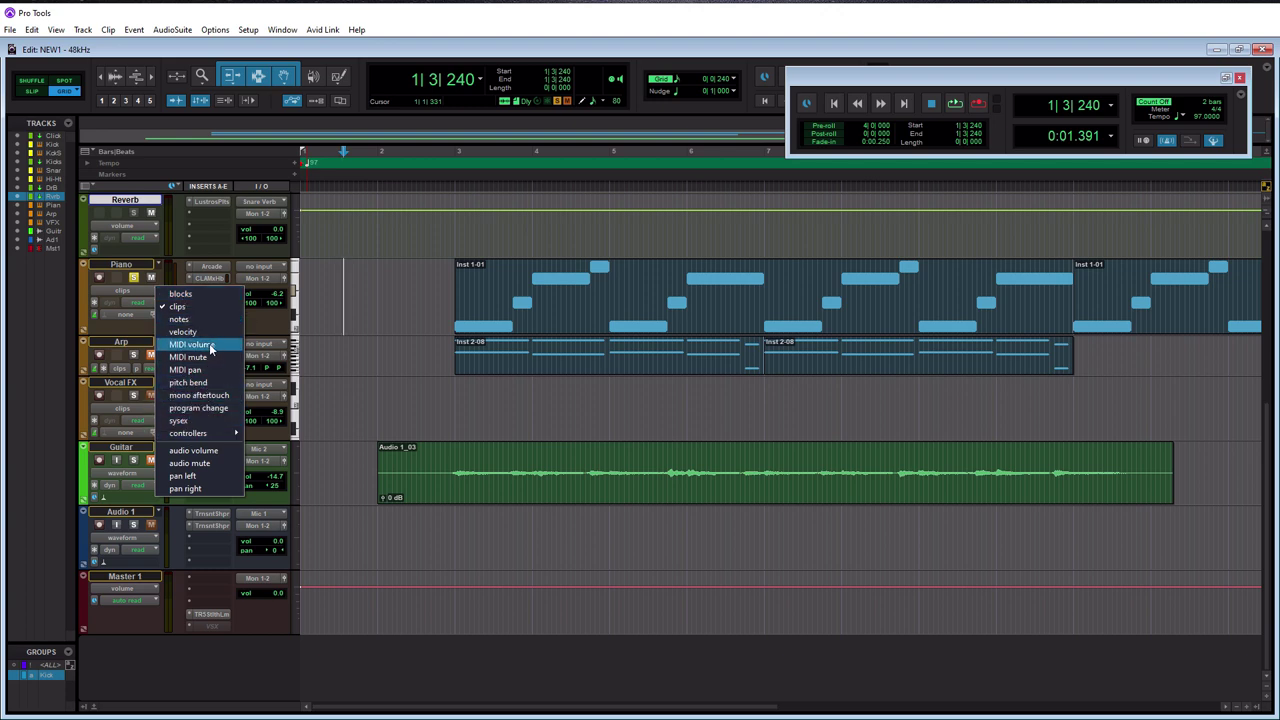
pyautogui.click(360, 314)
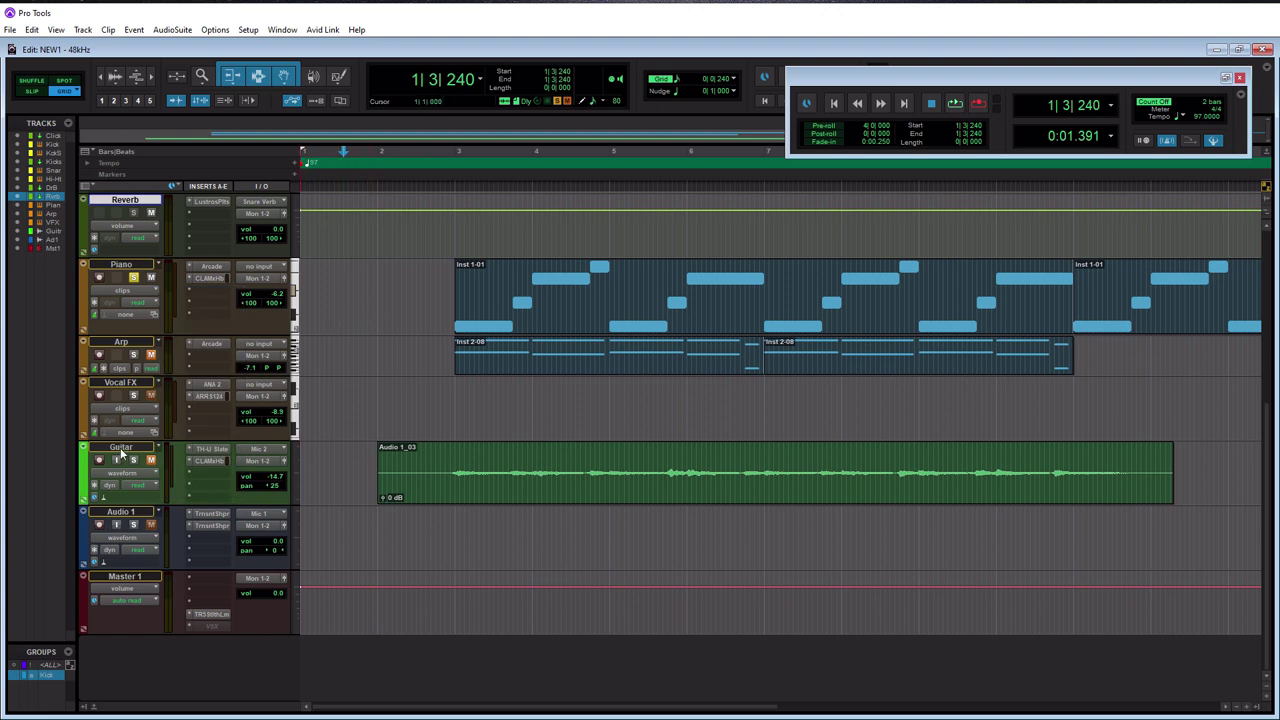
pyautogui.click(155, 473)
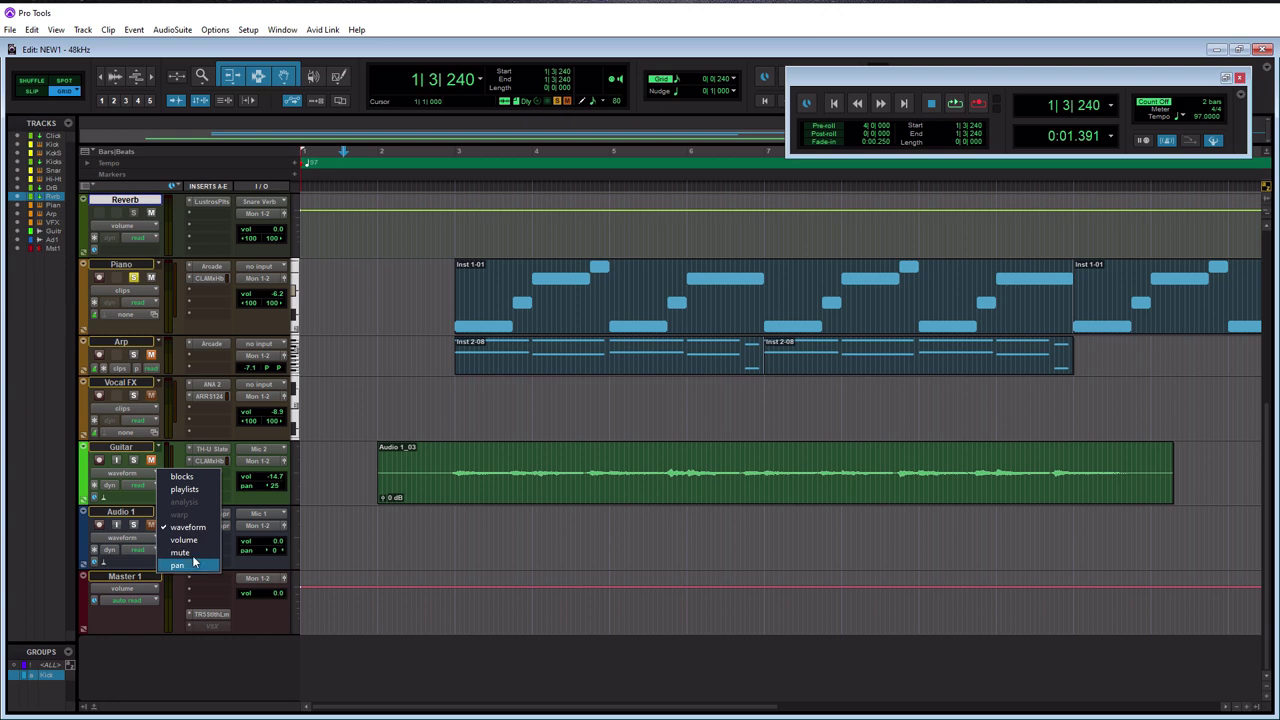
pyautogui.click(354, 268)
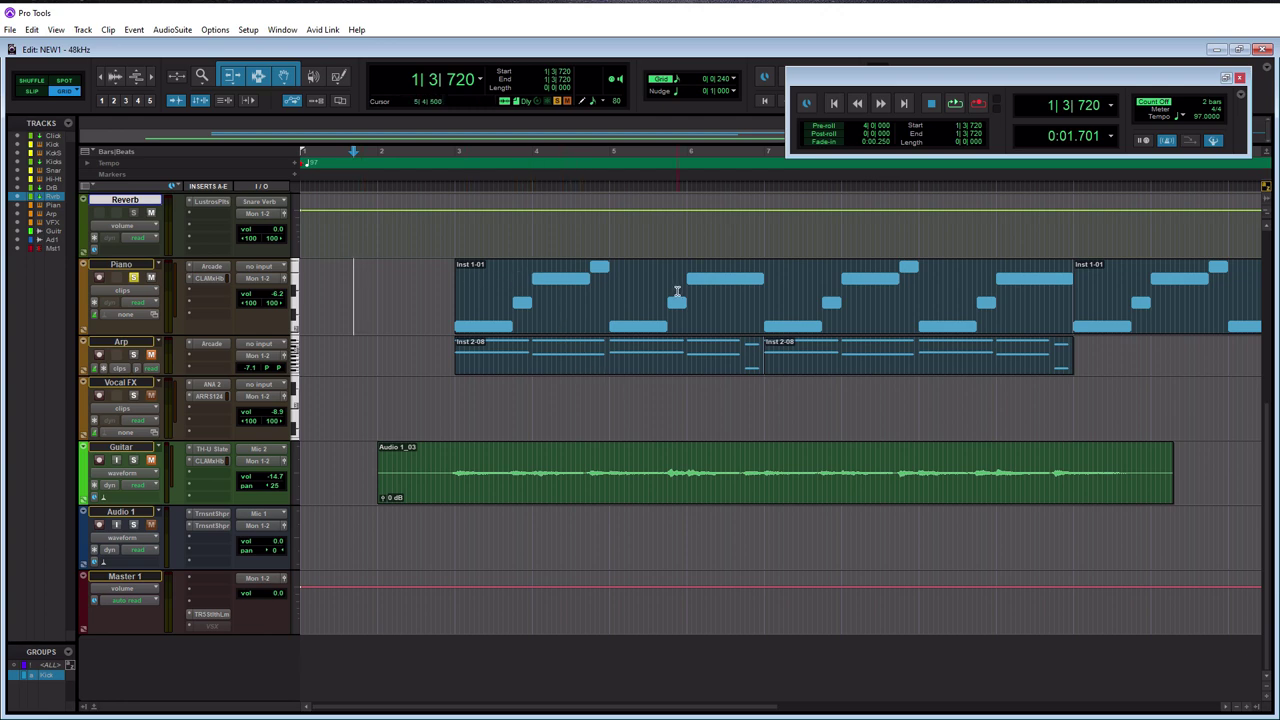
pyautogui.click(153, 291)
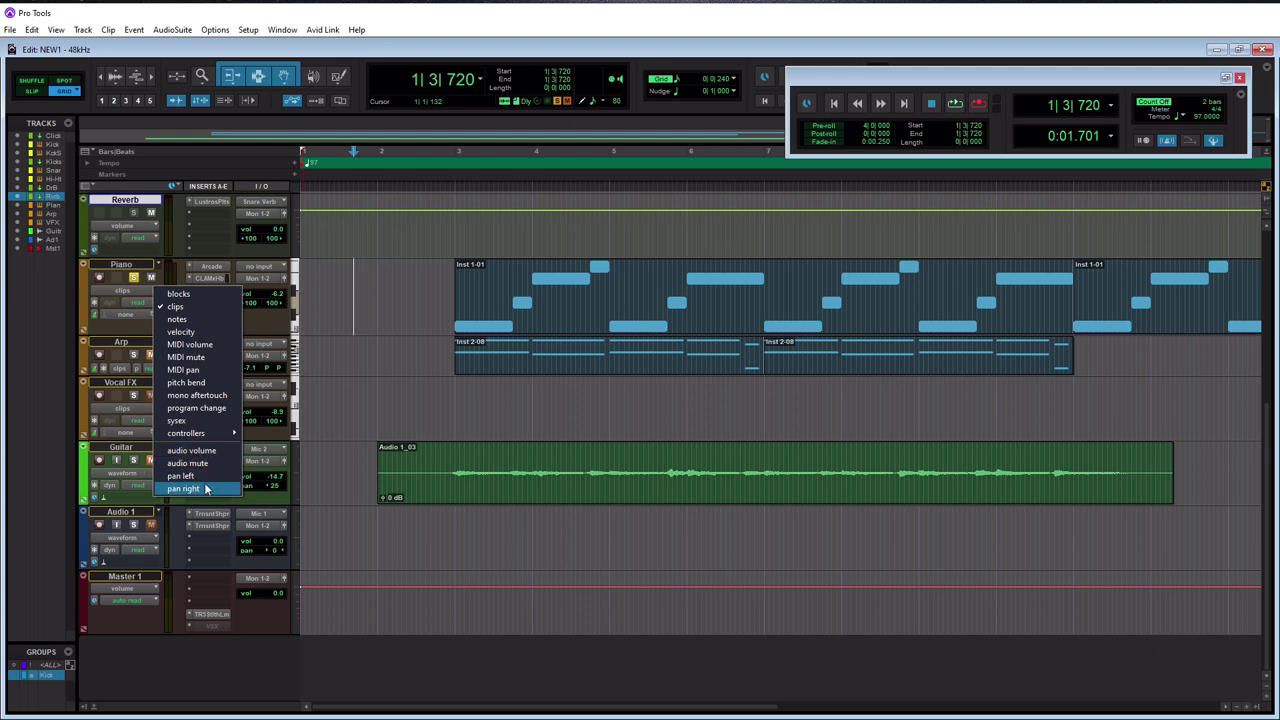
pyautogui.click(191, 450)
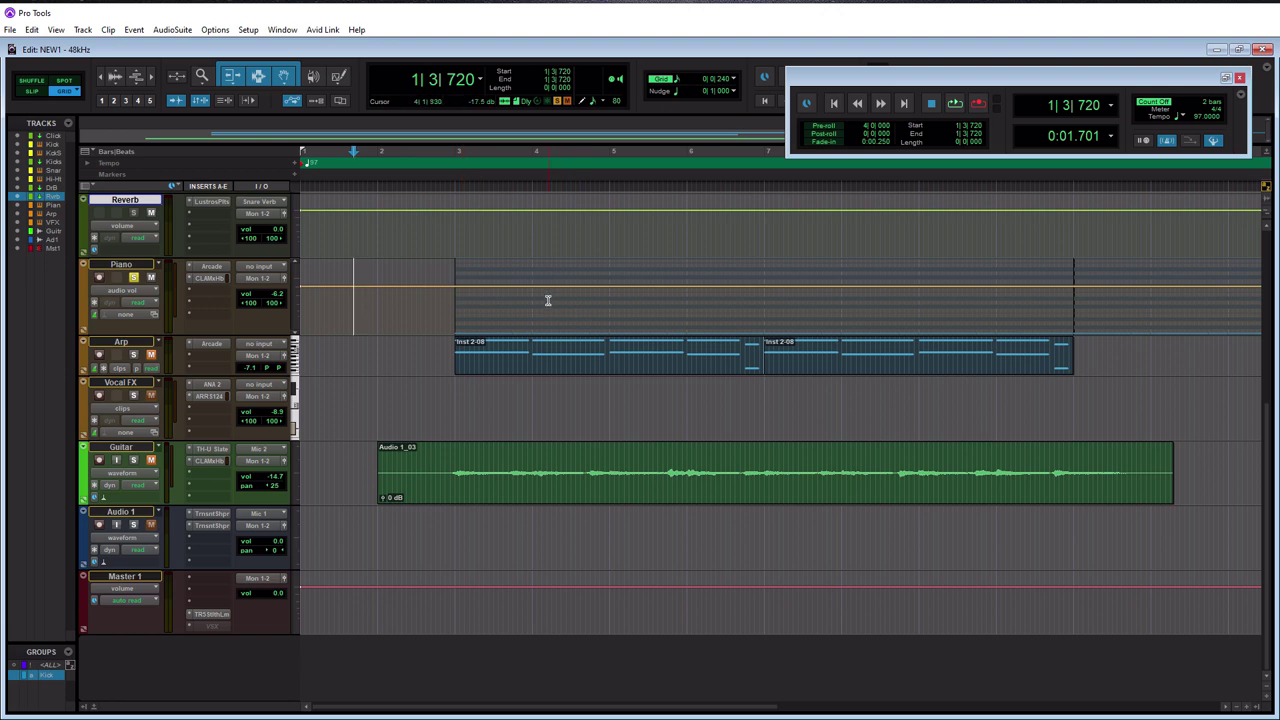
# Trim the Piano volume up across bars 4–5, then widen the selection to 5|4|240.
pyautogui.moveTo(548, 300); pyautogui.dragTo(594, 300)
pyautogui.click(595, 273)
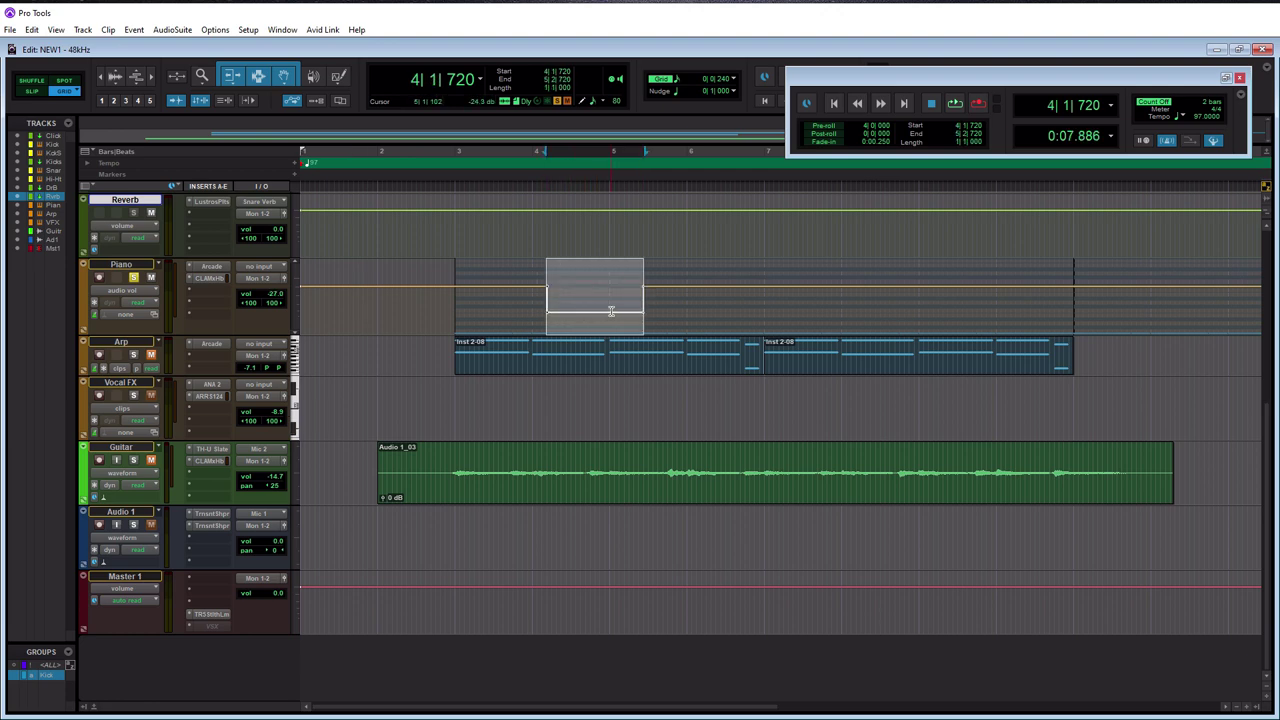
pyautogui.moveTo(594, 265); pyautogui.dragTo(591, 243)
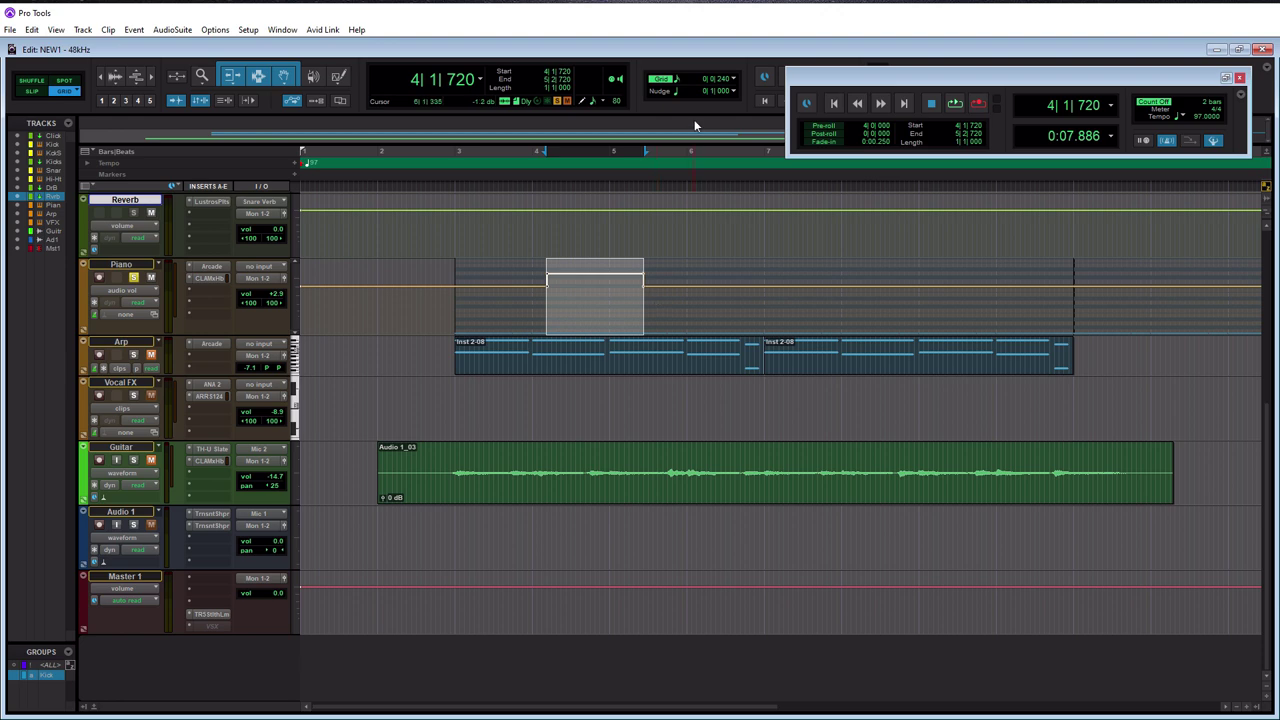
pyautogui.moveTo(672, 296); pyautogui.dragTo(528, 296)
# With the Grabber, drag Piano volume breakpoints into a ramp dipping at bar 3 and rising to bar 5.
pyautogui.click(528, 295)
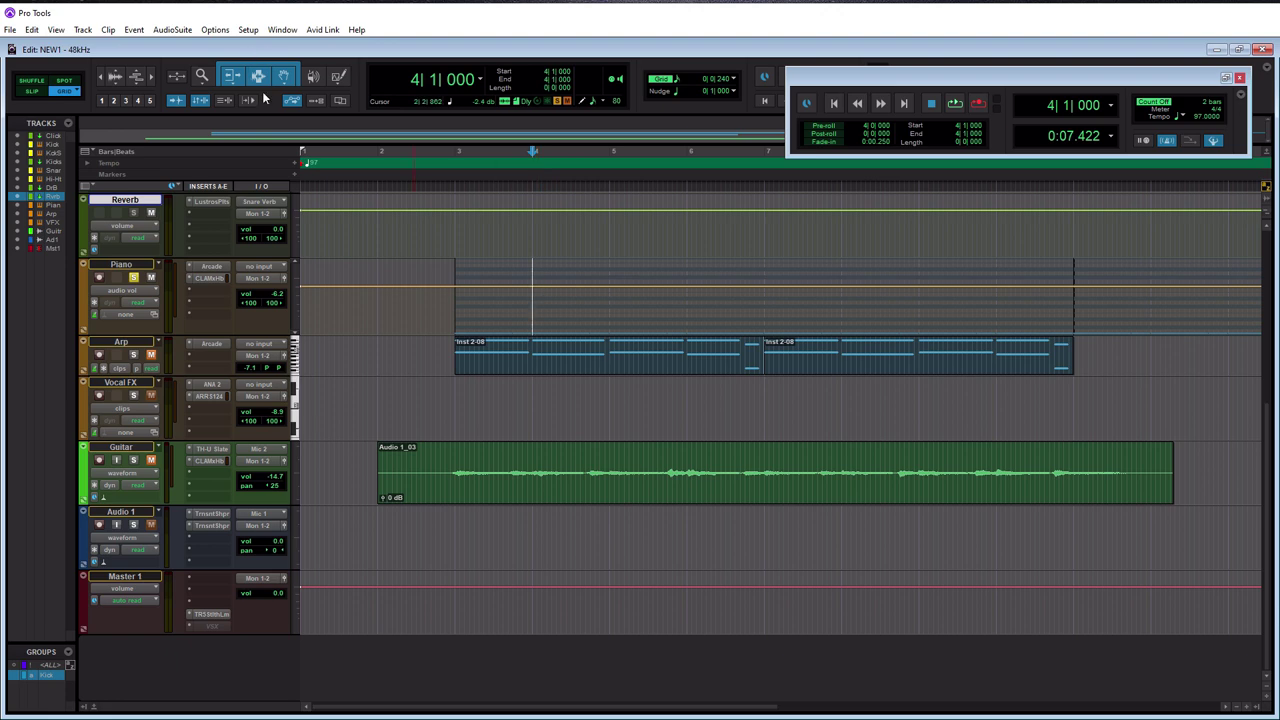
pyautogui.press('F8')
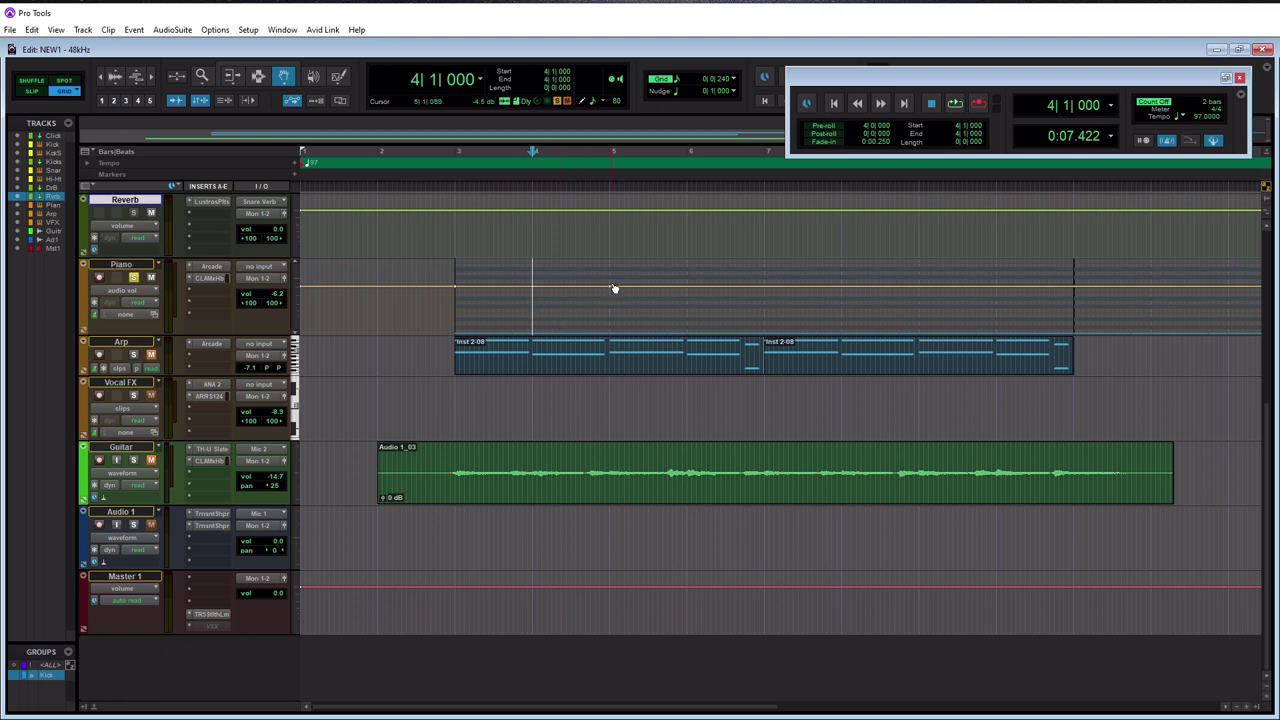
pyautogui.moveTo(613, 287); pyautogui.dragTo(613, 276)
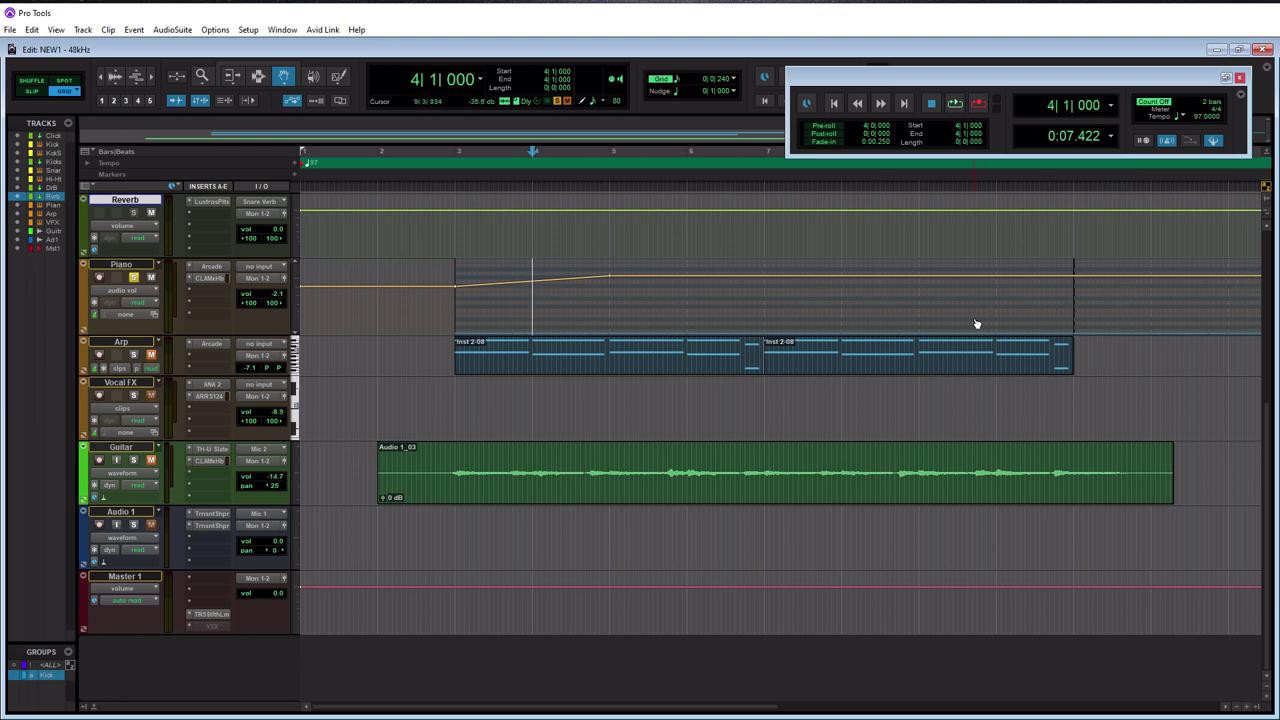
pyautogui.hotkey('ctrl', 'z')
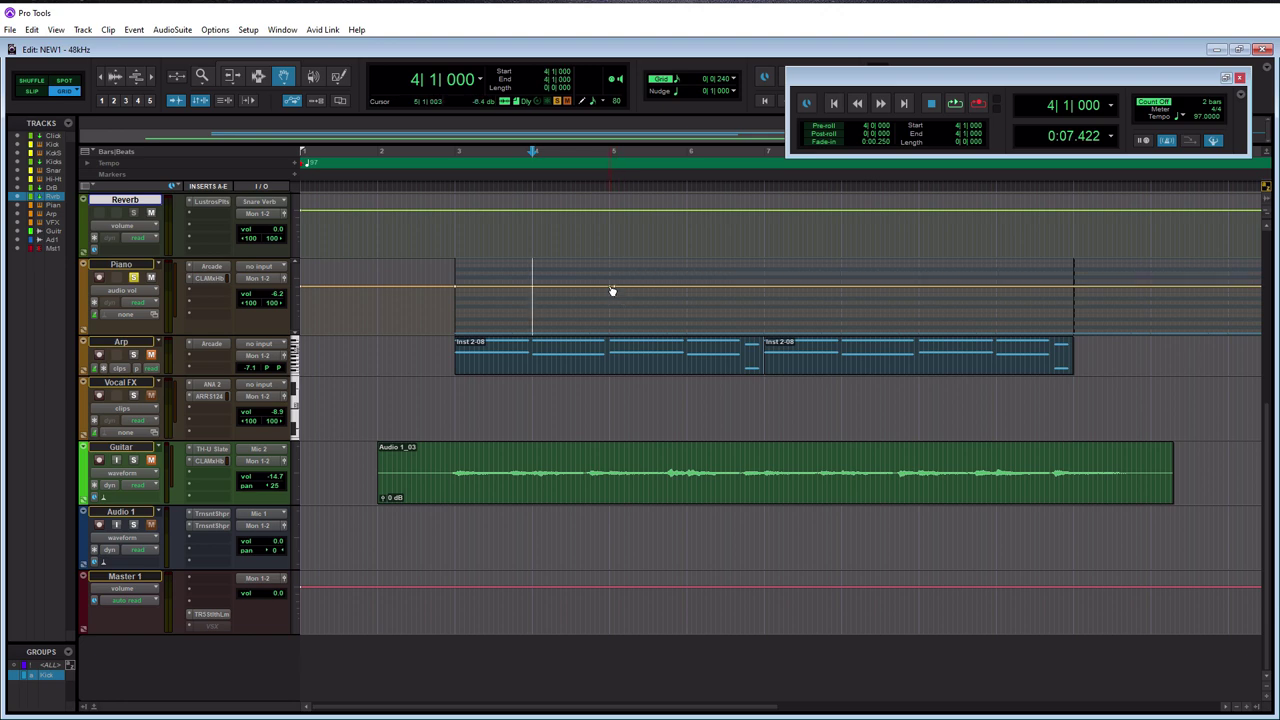
pyautogui.moveTo(612, 290); pyautogui.dragTo(606, 277)
pyautogui.moveTo(458, 290); pyautogui.dragTo(462, 317)
pyautogui.click(338, 77)
# Set the Pencil shape to Random, try drawing volume steps from bar 7, then undo them.
pyautogui.click(338, 80)
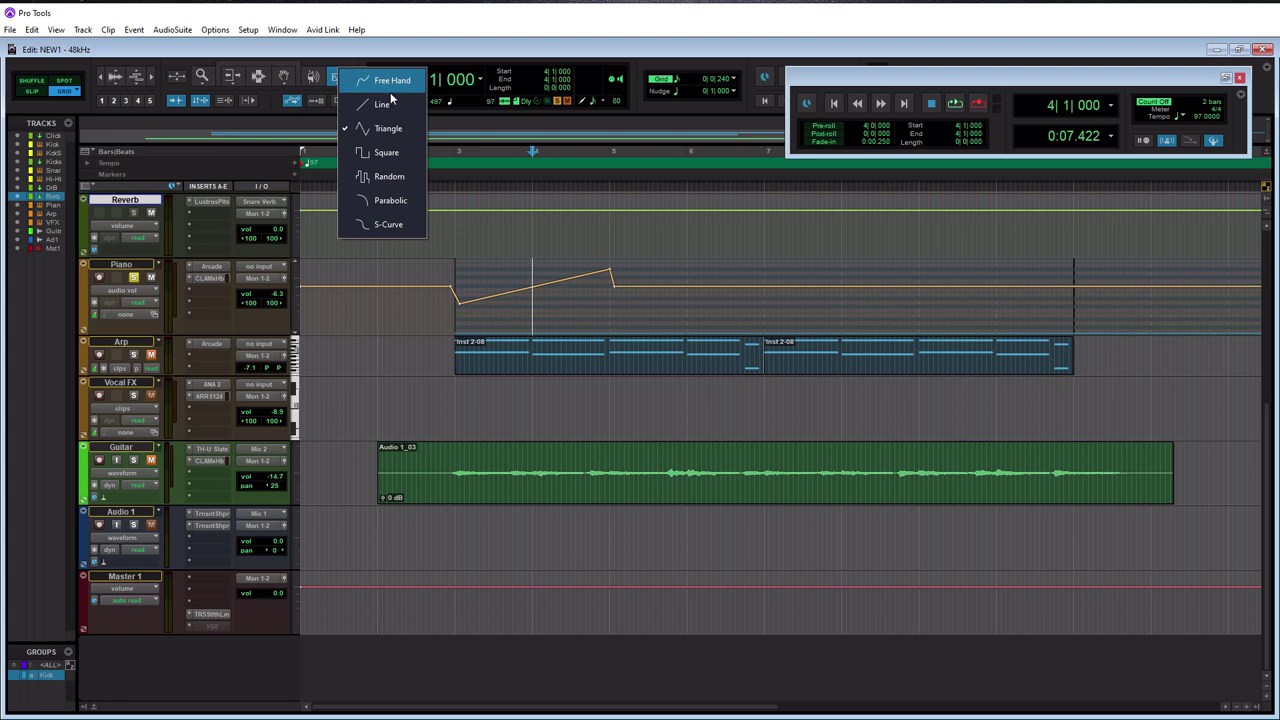
pyautogui.click(385, 177)
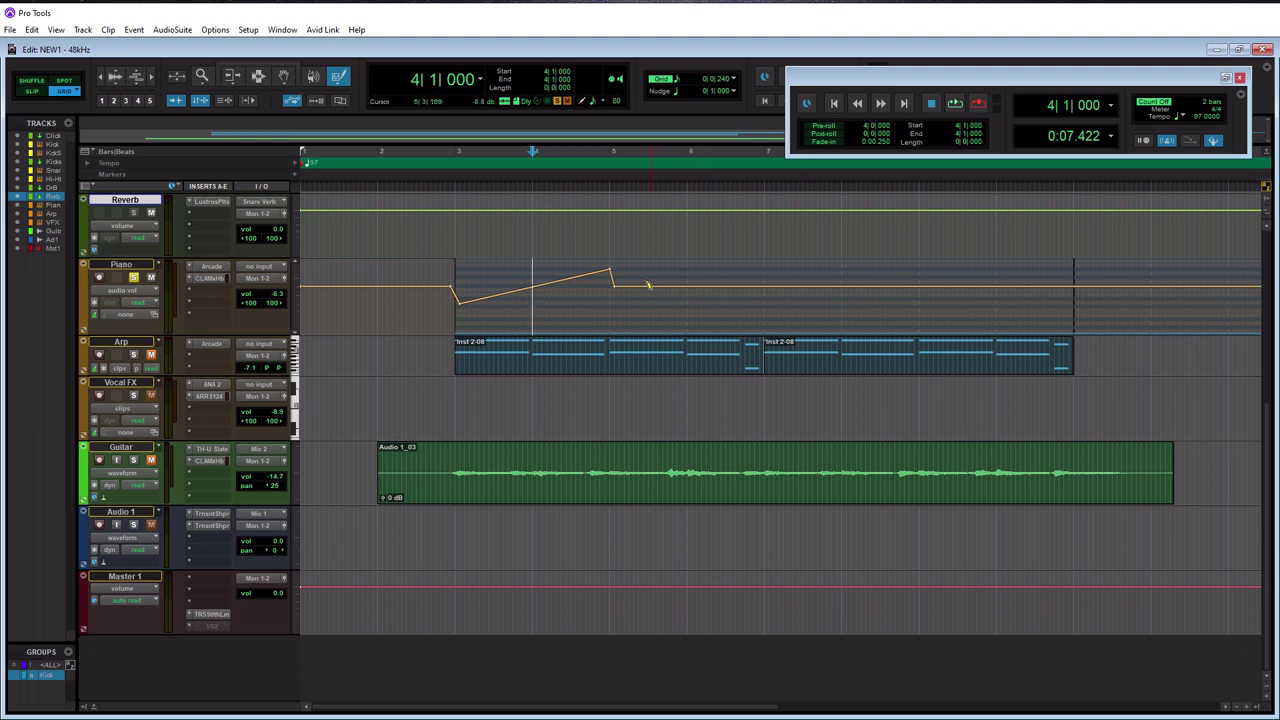
pyautogui.moveTo(648, 286); pyautogui.dragTo(866, 290)
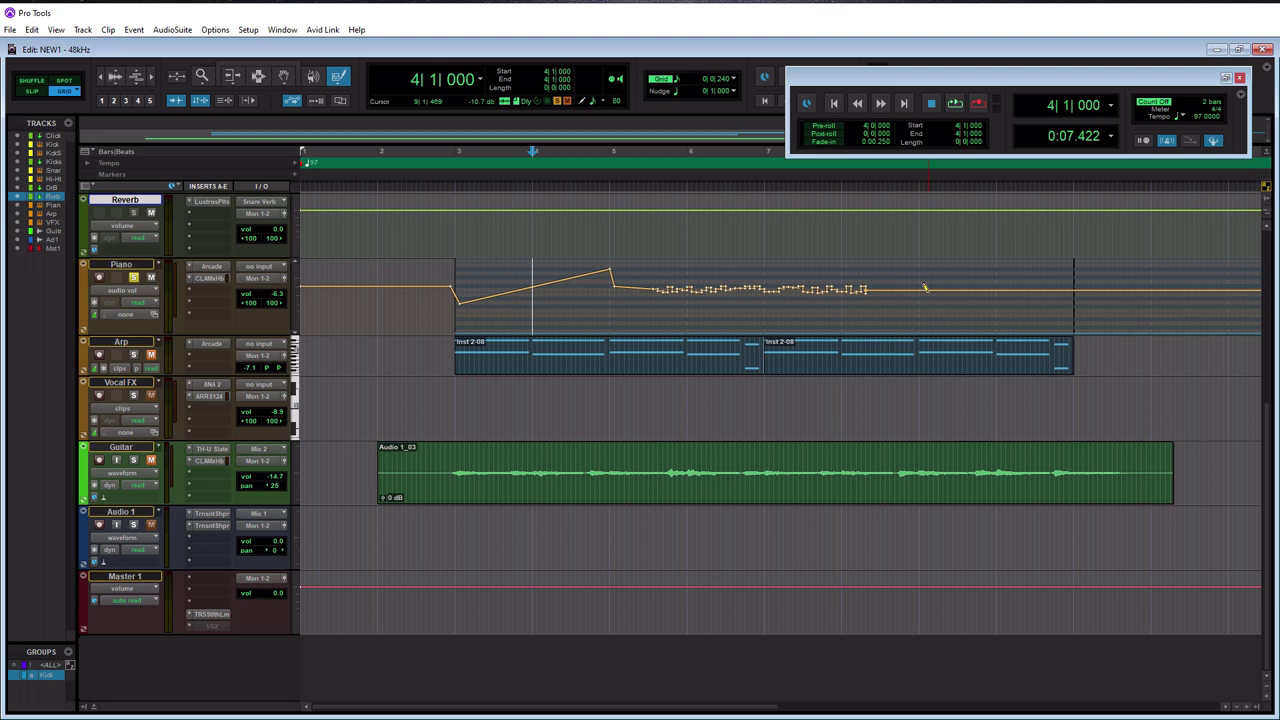
pyautogui.hotkey('ctrl', 'z')
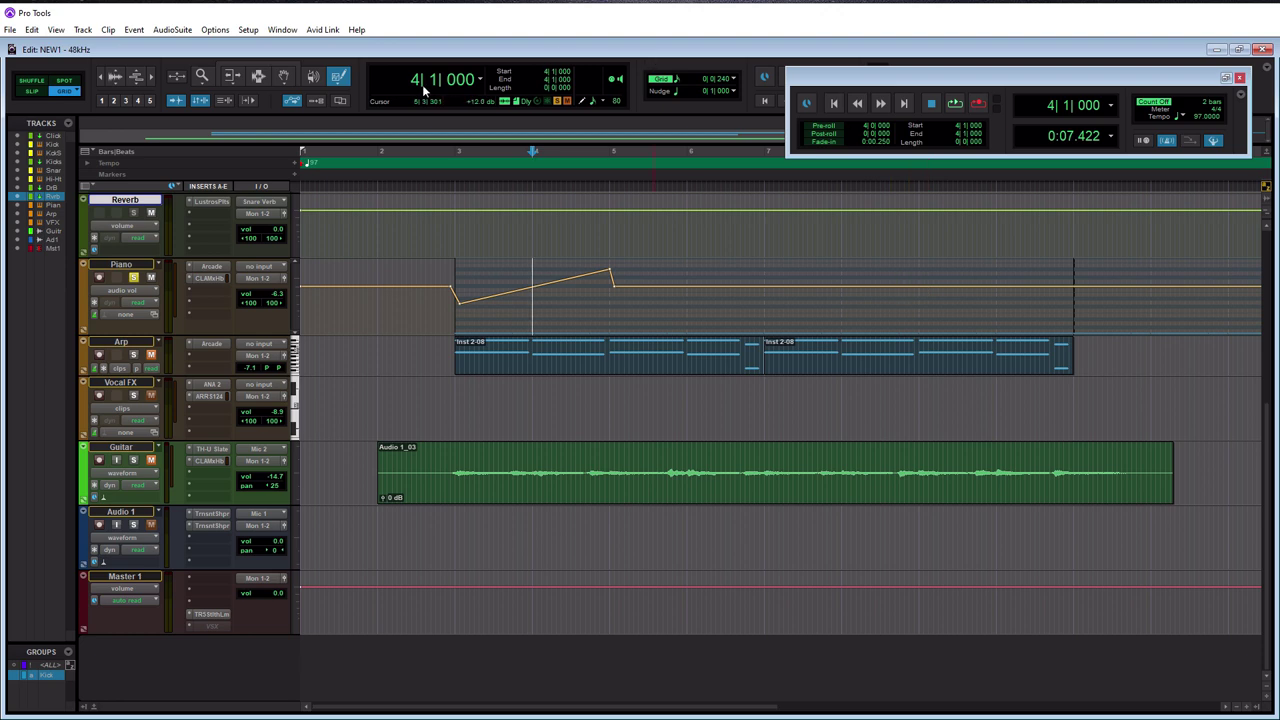
pyautogui.click(338, 77)
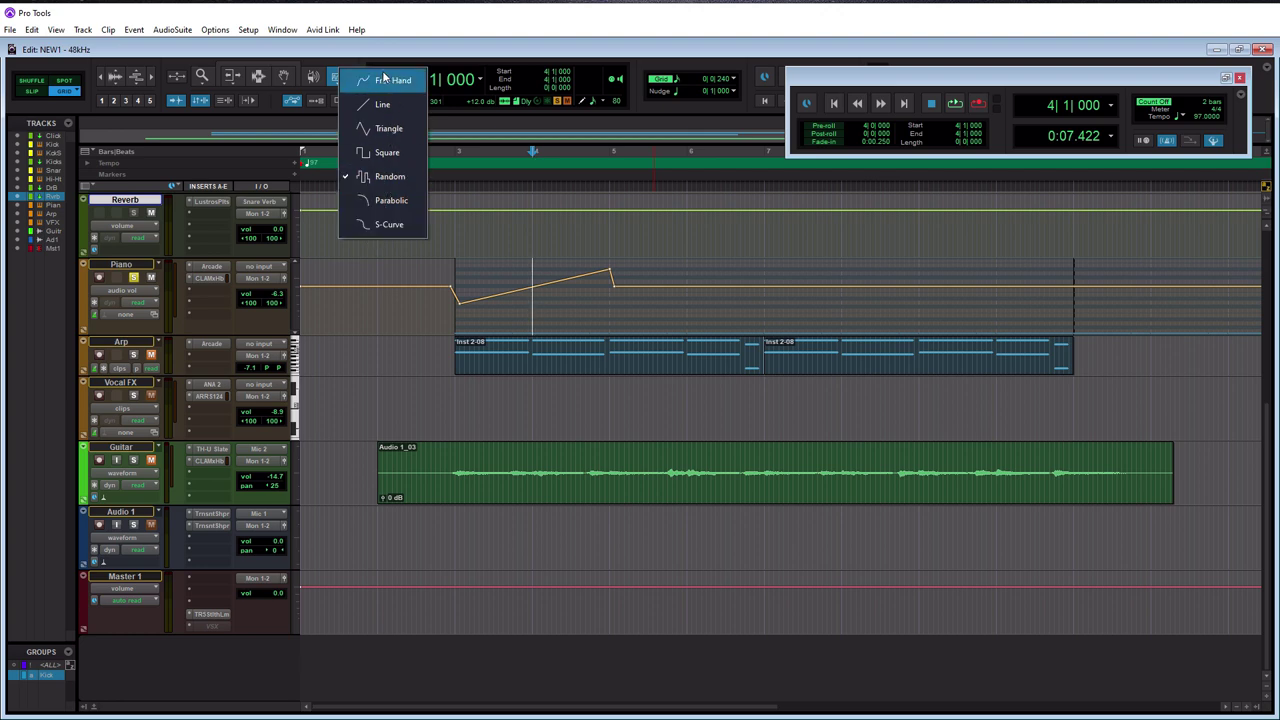
pyautogui.click(433, 25)
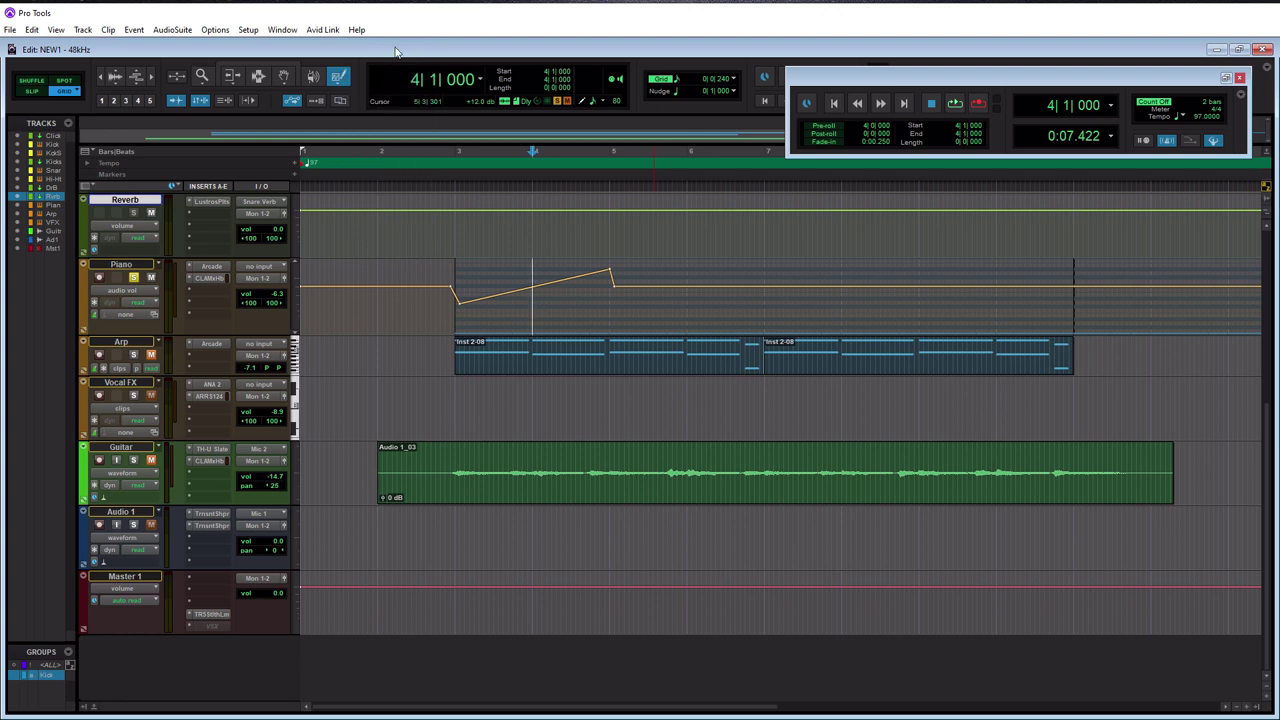
# With the Smart Tool, trim the Piano volume down across bars 7–8.
pyautogui.click(284, 77)
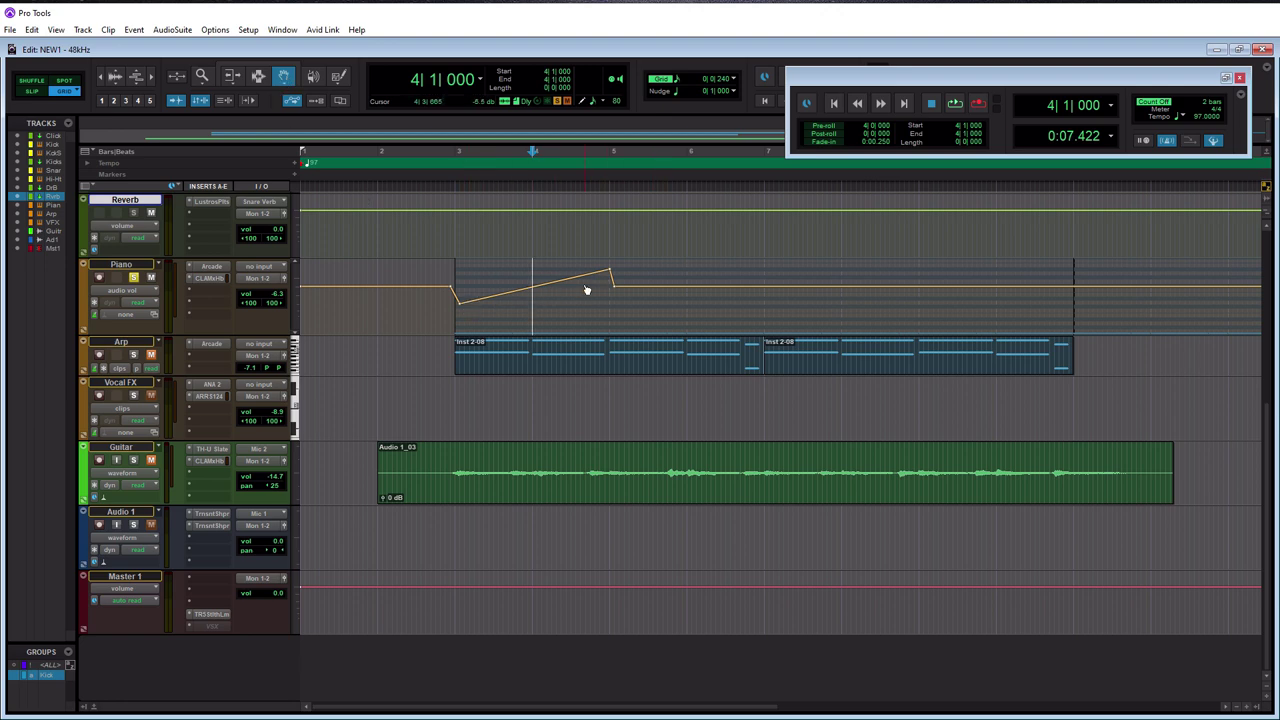
pyautogui.click(246, 67)
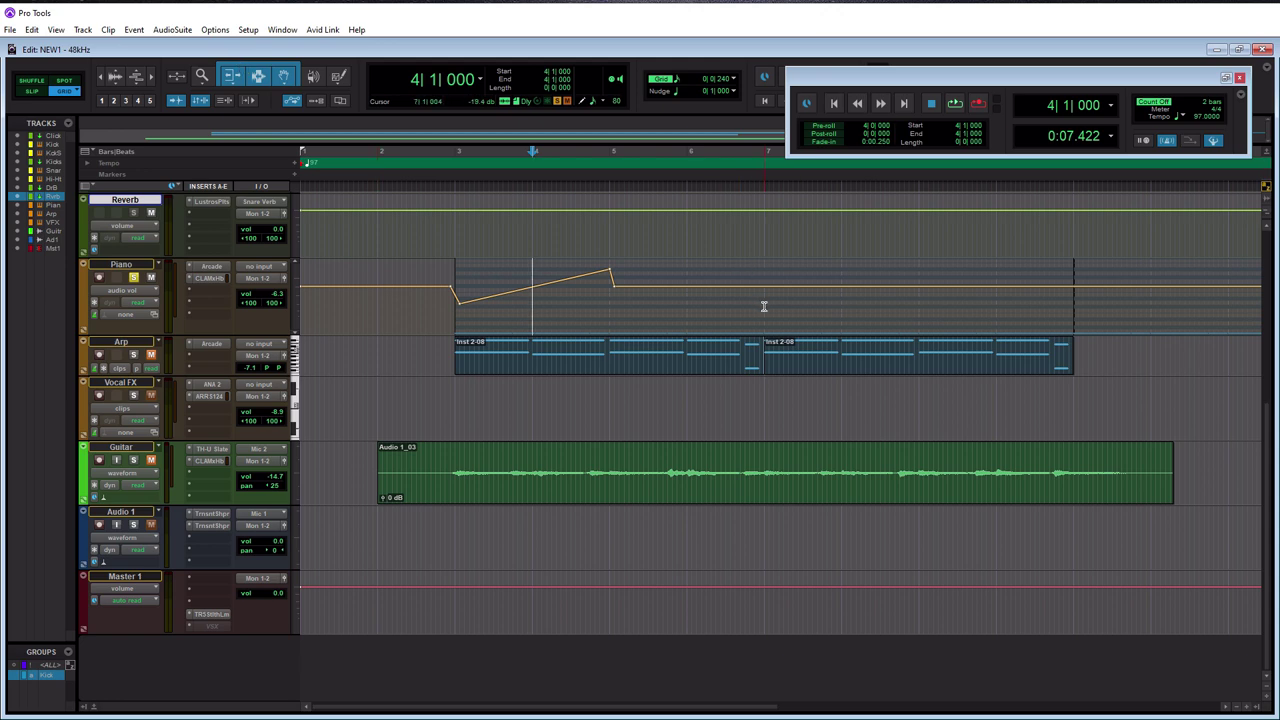
pyautogui.moveTo(763, 306); pyautogui.dragTo(807, 302)
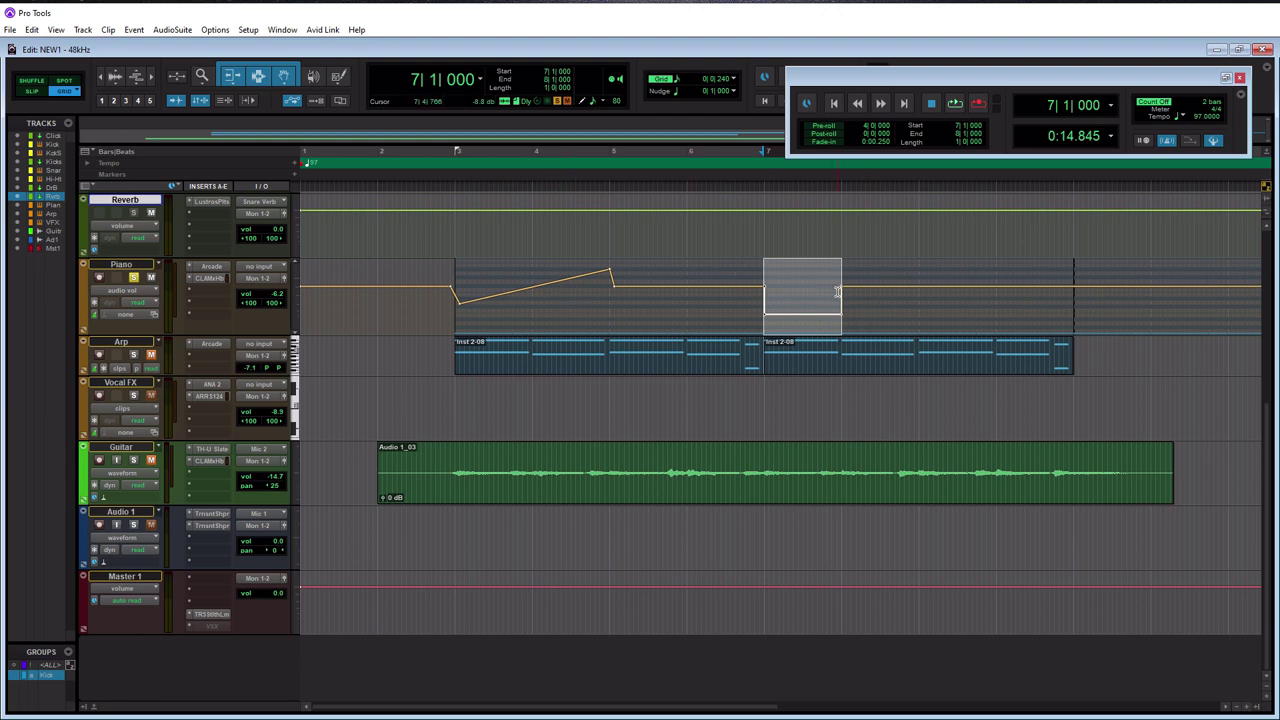
# Play back from 2|4|240 to hear the volume automation, then stop.
pyautogui.click(443, 211)
pyautogui.press('space')
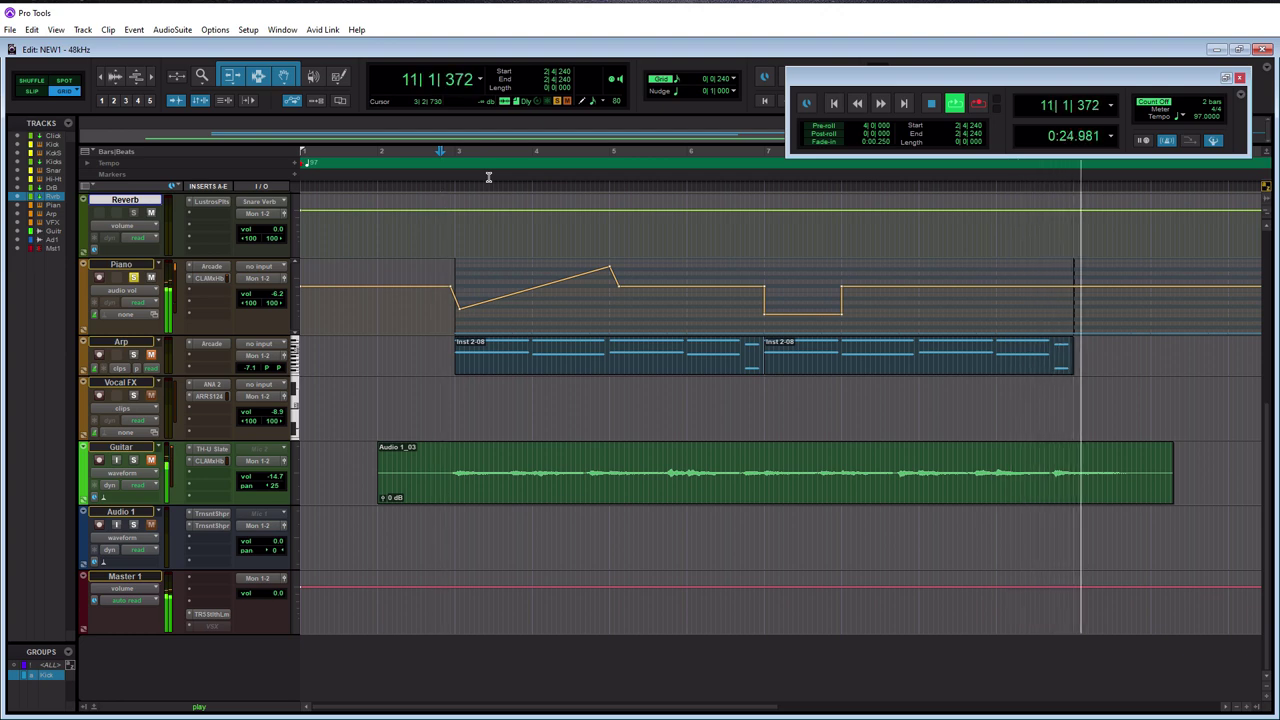
pyautogui.press('space')
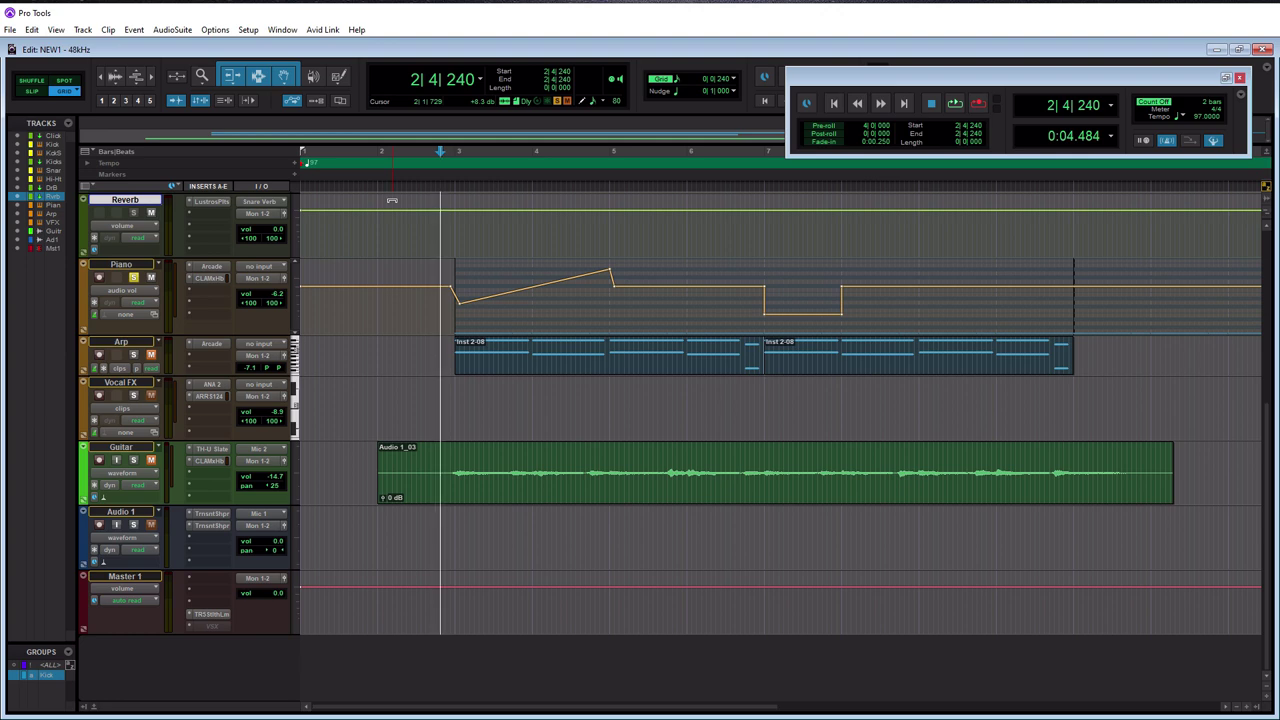
pyautogui.click(130, 298)
# Show the Piano mute lane, mute bars 3–4 with Ctrl+M, then clear the selection.
pyautogui.click(165, 464)
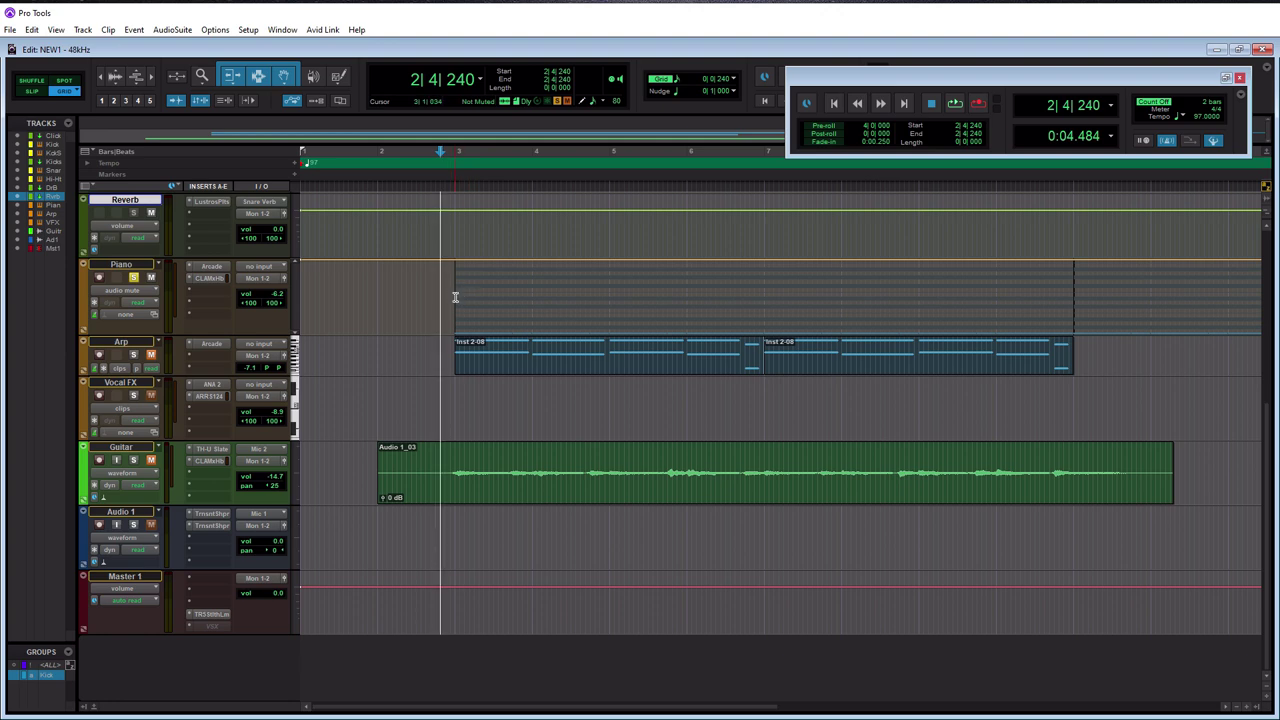
pyautogui.moveTo(455, 297); pyautogui.dragTo(536, 308)
pyautogui.hotkey('ctrl', 'm')
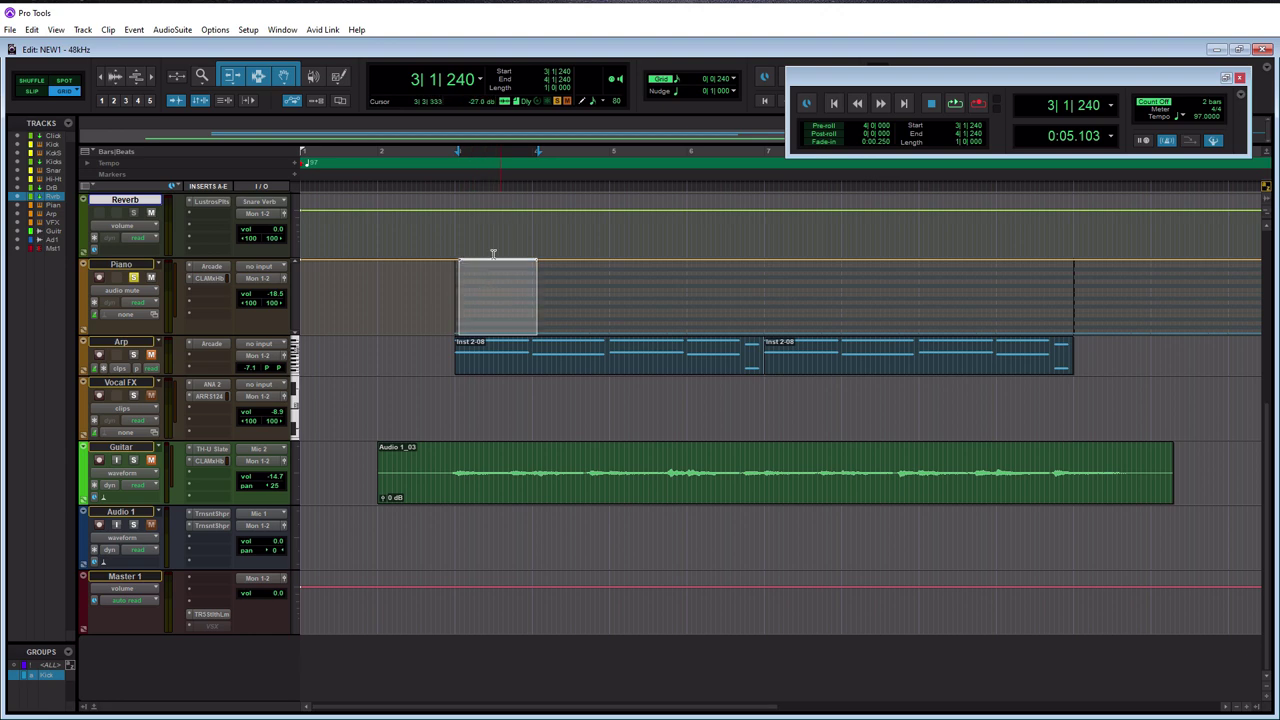
pyautogui.click(431, 288)
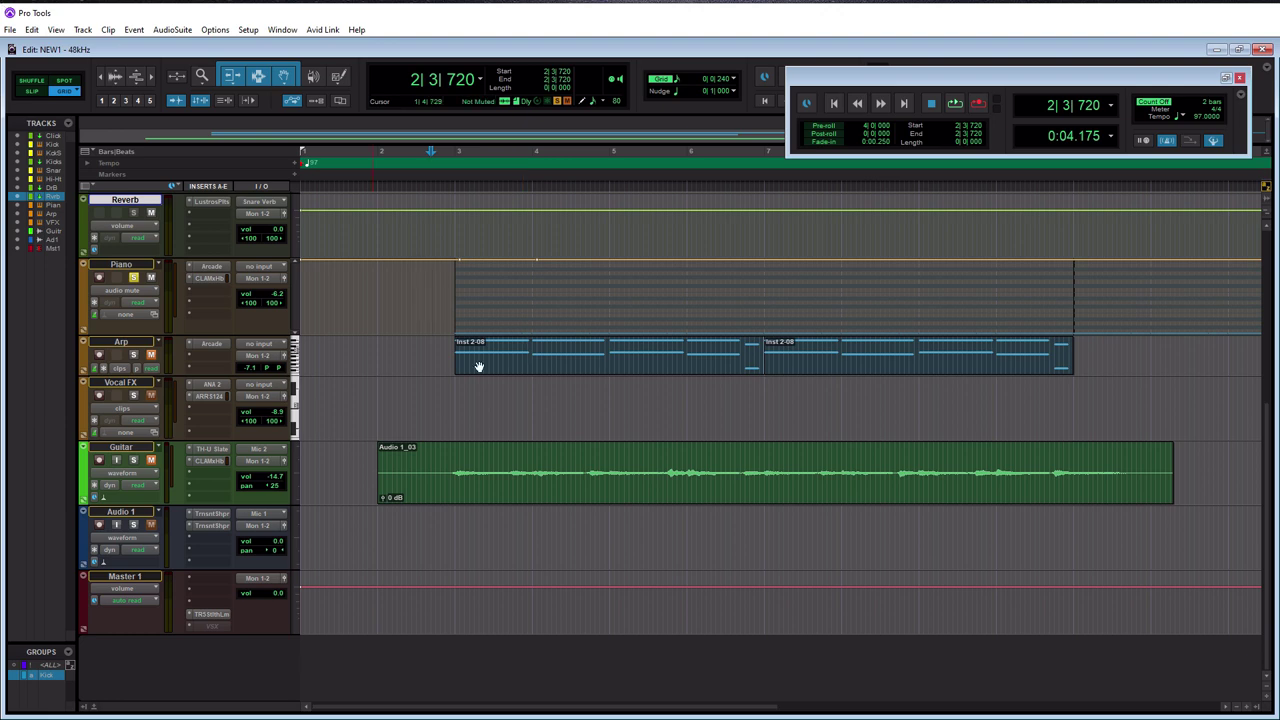
# Switch the Piano lane back to volume and undo the volume edits to flatten the line.
pyautogui.click(139, 292)
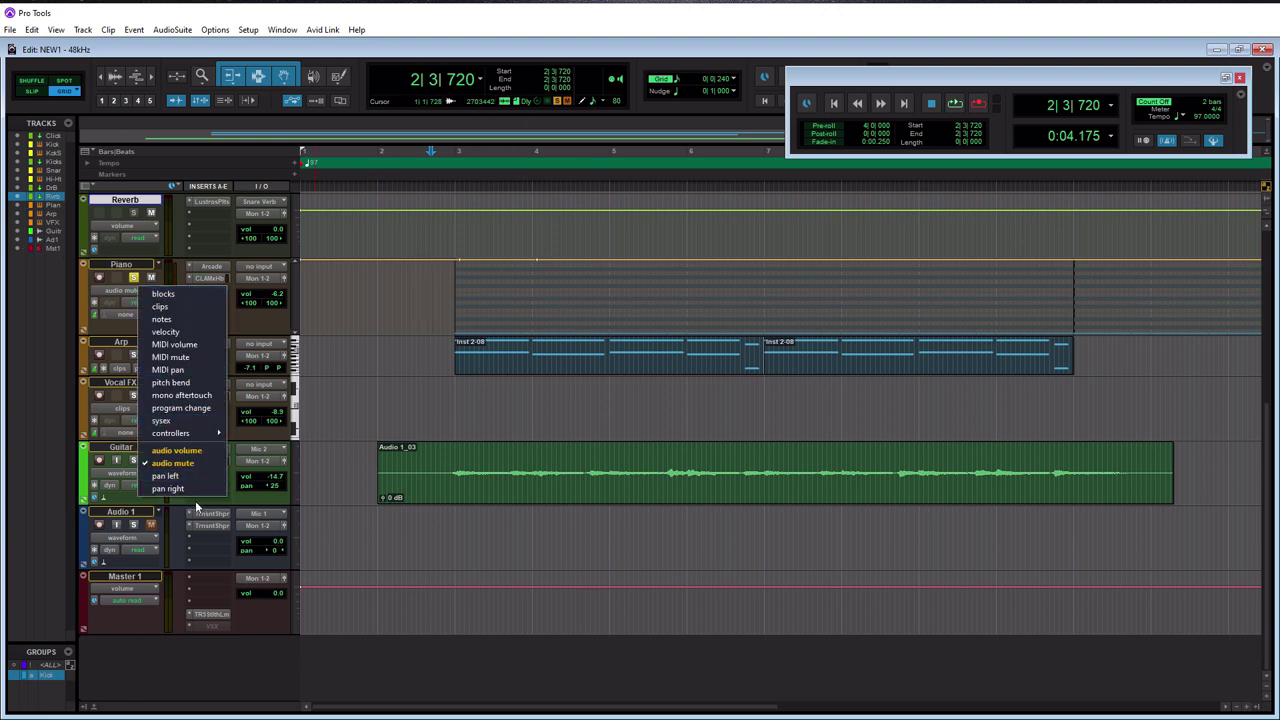
pyautogui.click(185, 451)
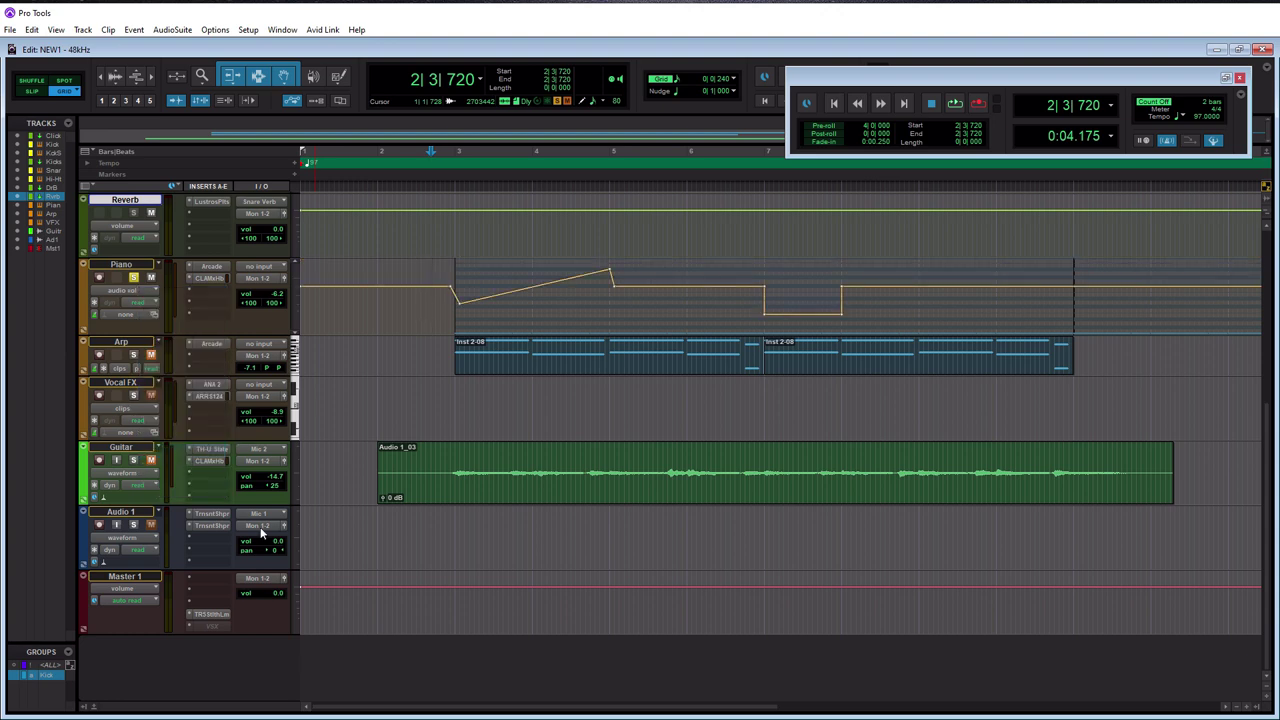
pyautogui.hotkey('ctrl', 'z')
pyautogui.hotkey('ctrl', 'z')
pyautogui.hotkey('ctrl', 'z')
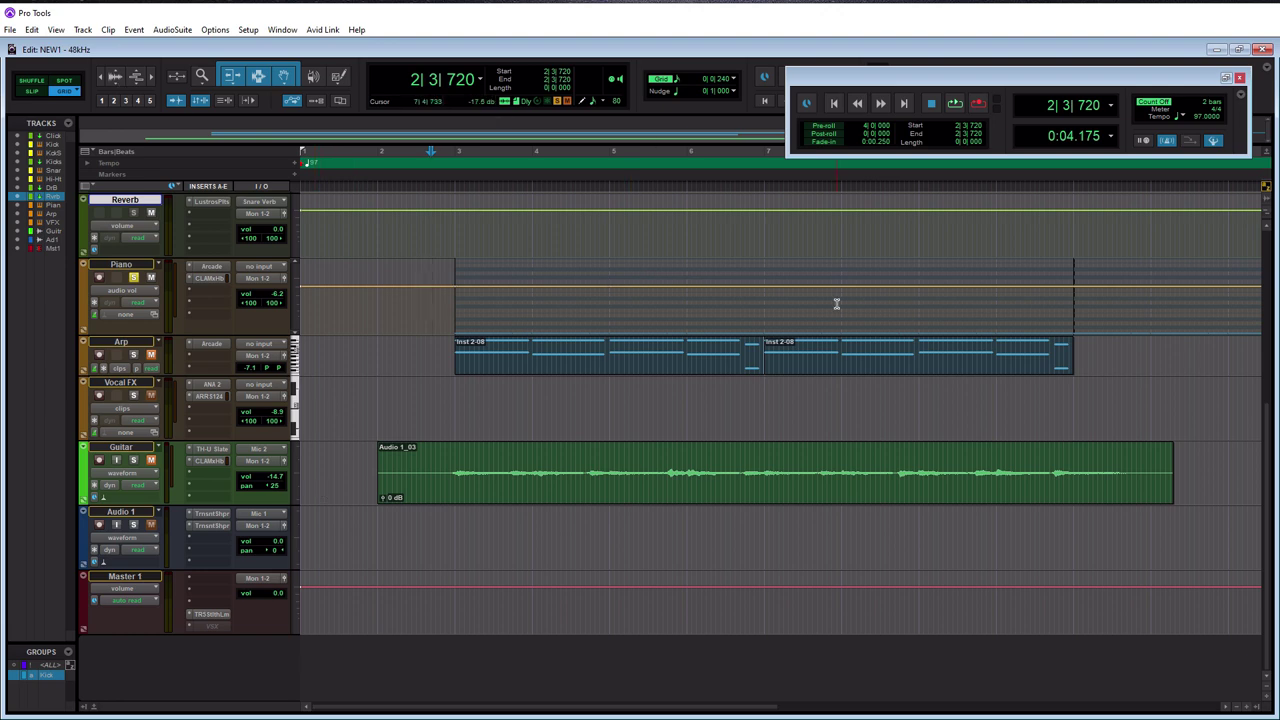
pyautogui.click(203, 291)
# Insert Virtual Mix Rack on Piano, load the Empty preset and place Trimmer in slot A.
pyautogui.moveTo(240, 328)
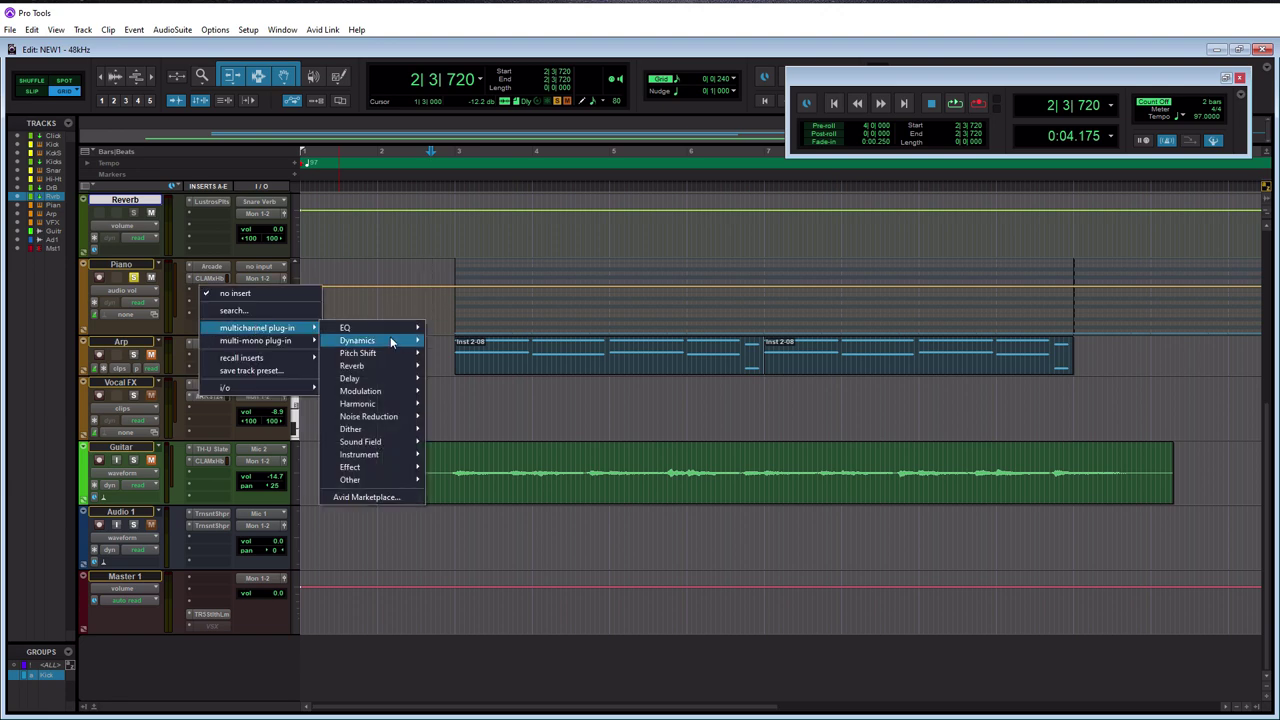
pyautogui.moveTo(394, 342)
pyautogui.moveTo(447, 714)
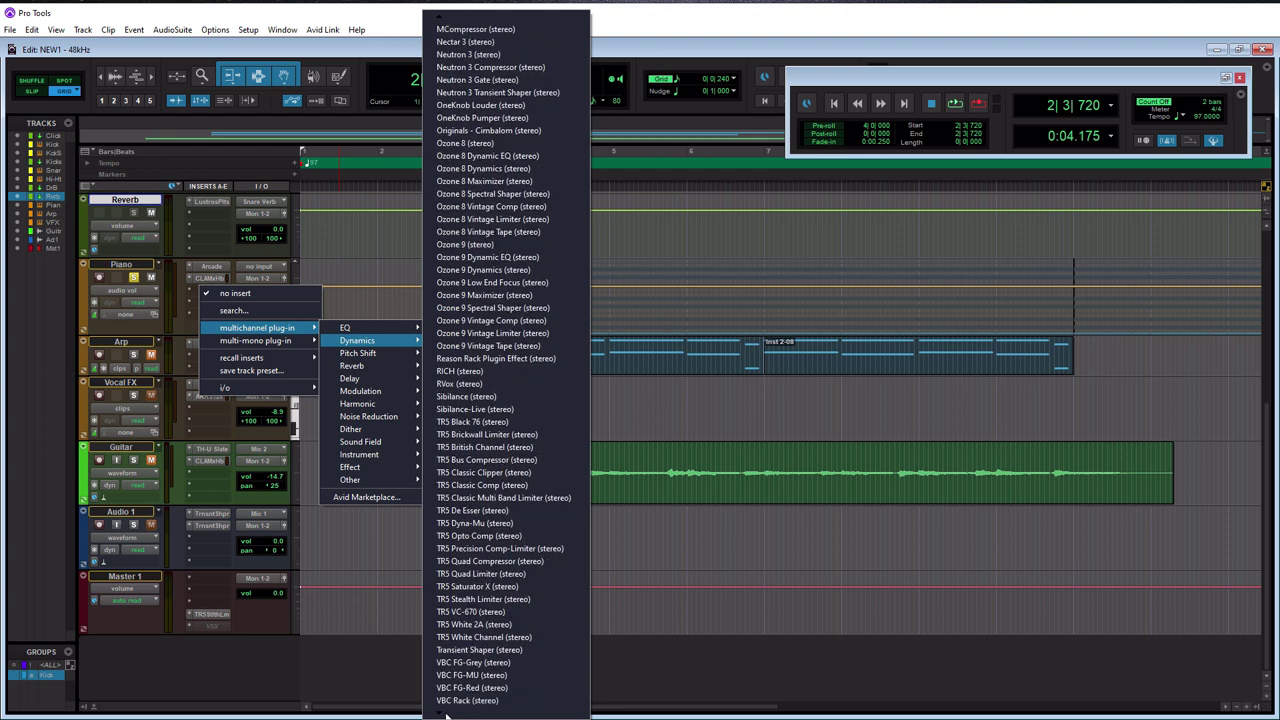
pyautogui.click(476, 701)
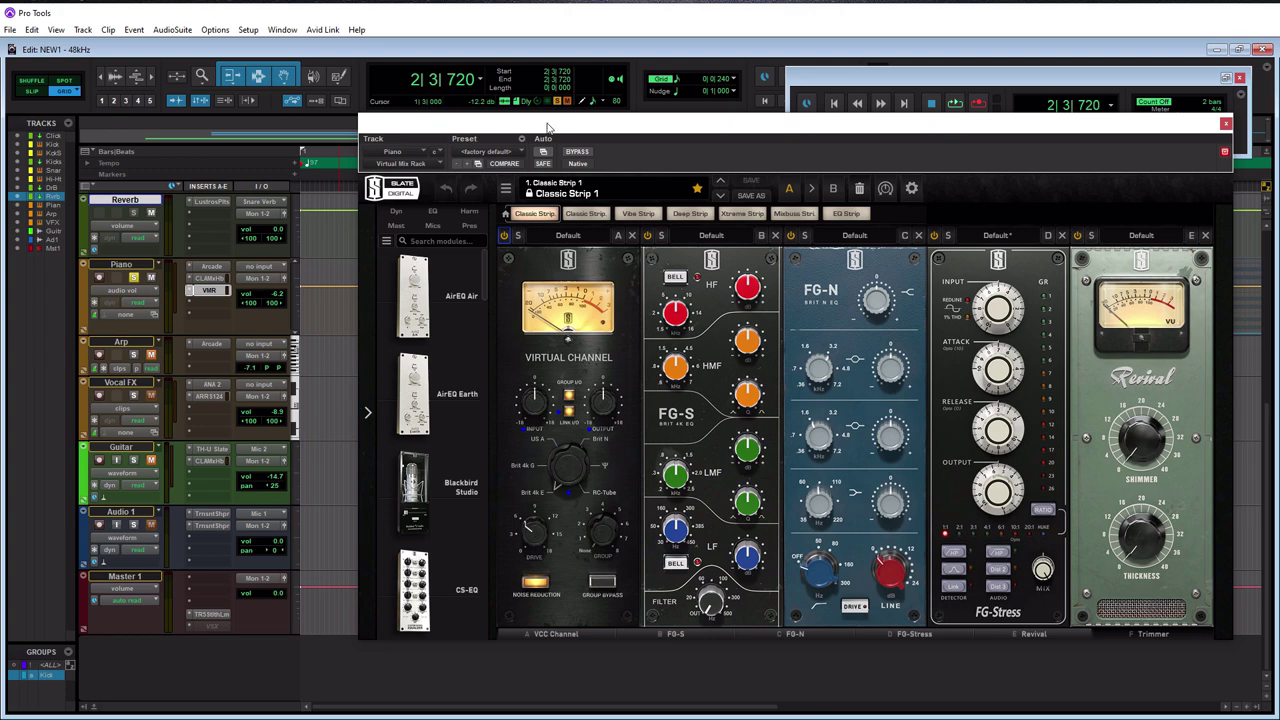
pyautogui.moveTo(548, 126); pyautogui.dragTo(219, 132)
pyautogui.click(531, 191)
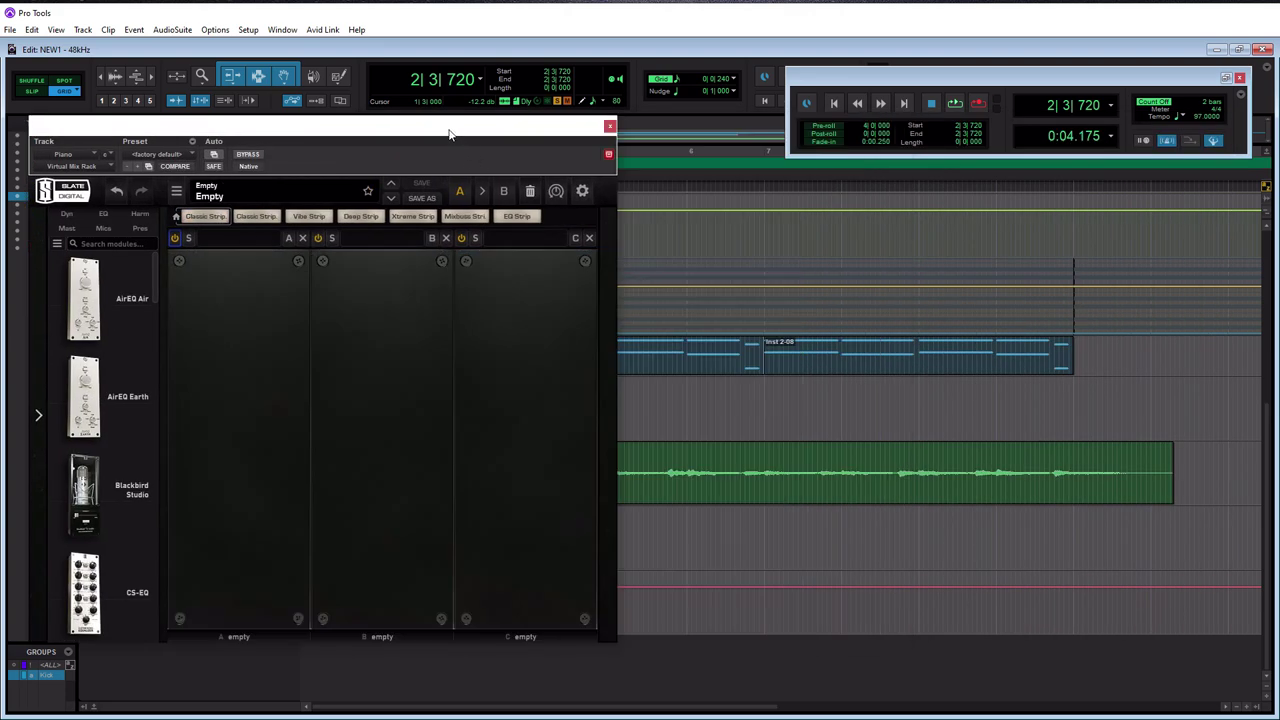
pyautogui.scroll(-15, 450, 455)
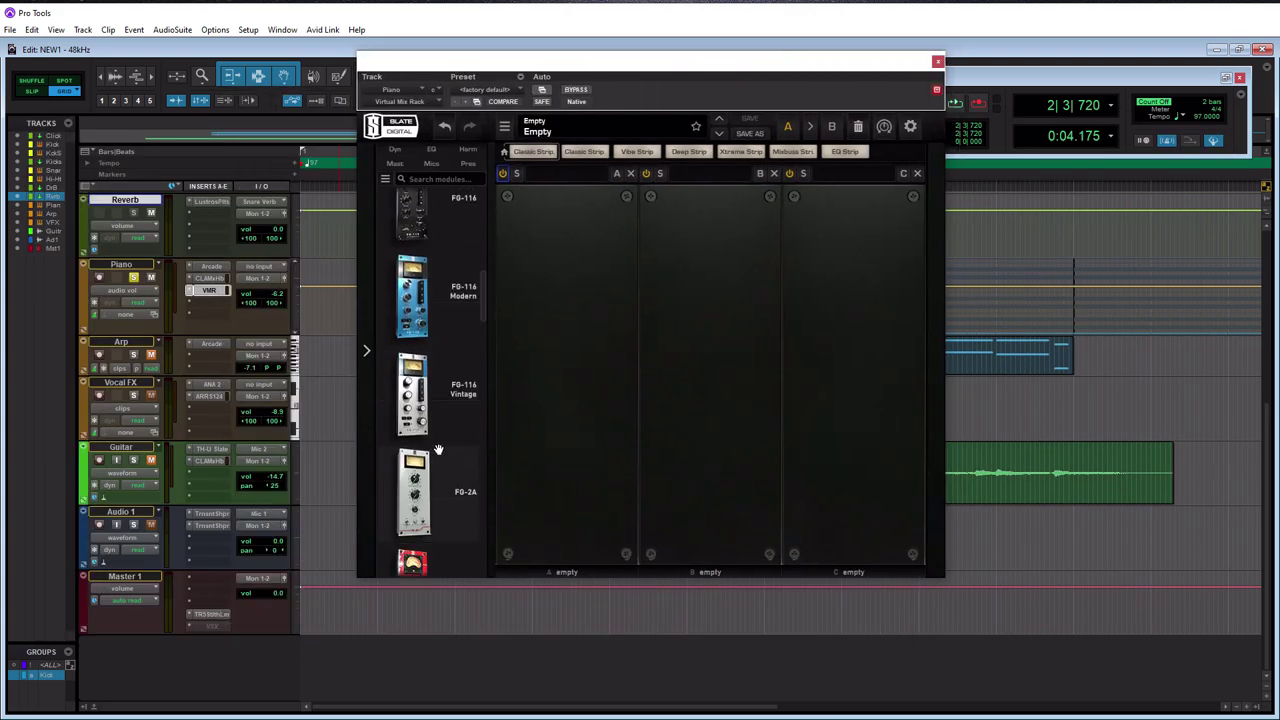
pyautogui.scroll(-15, 443, 451)
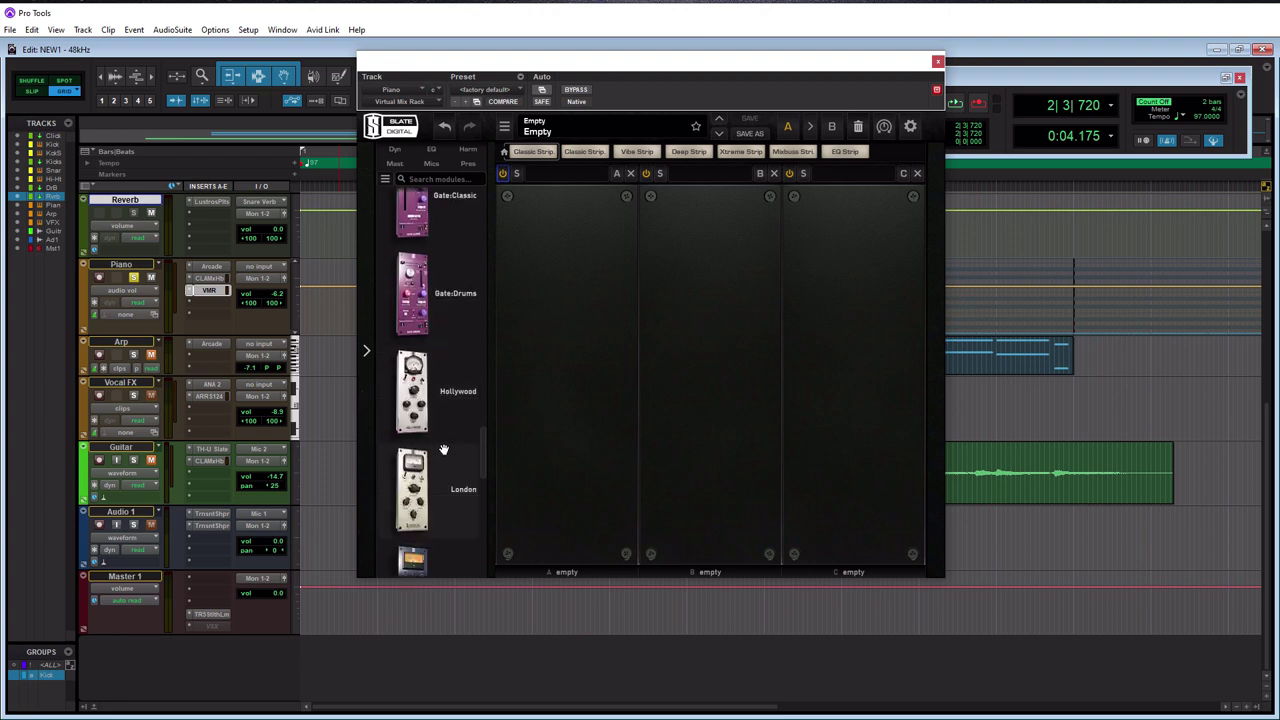
pyautogui.moveTo(425, 412); pyautogui.dragTo(570, 402)
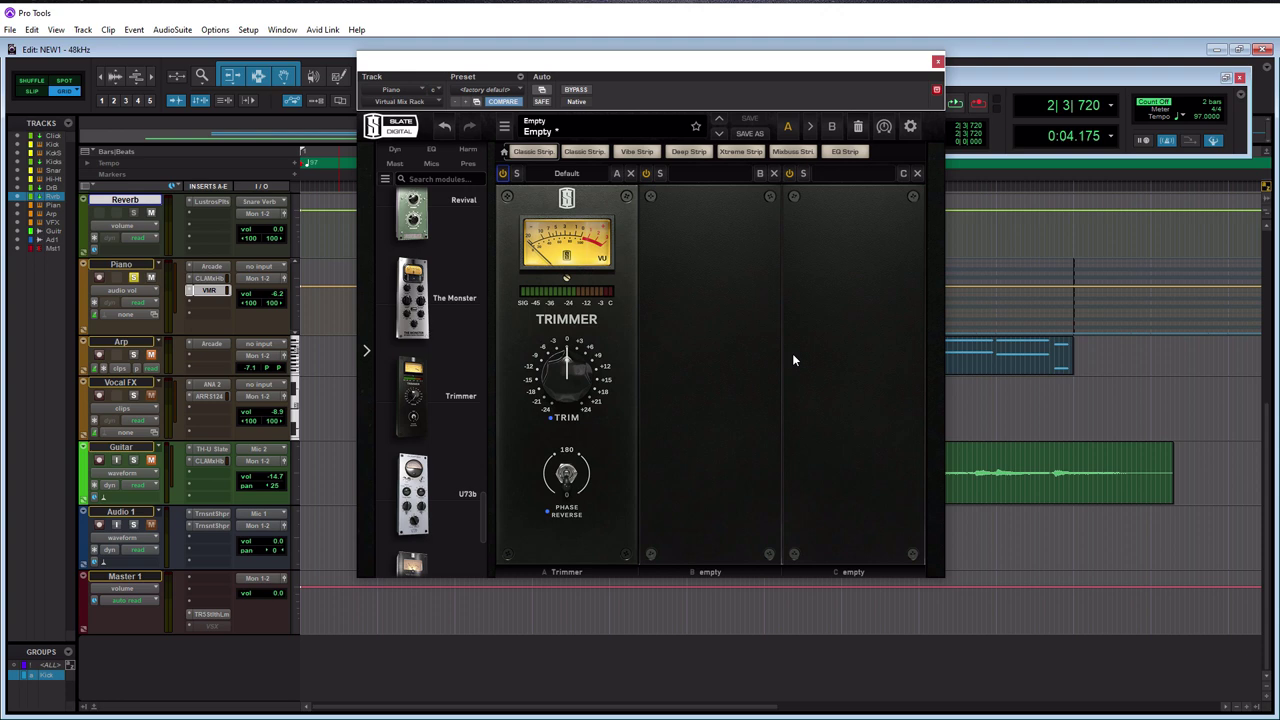
# Enable automation for the Trimmer's TRIM parameter (A-01) and close the rack window.
pyautogui.moveTo(565, 385)
pyautogui.rightClick(567, 380)
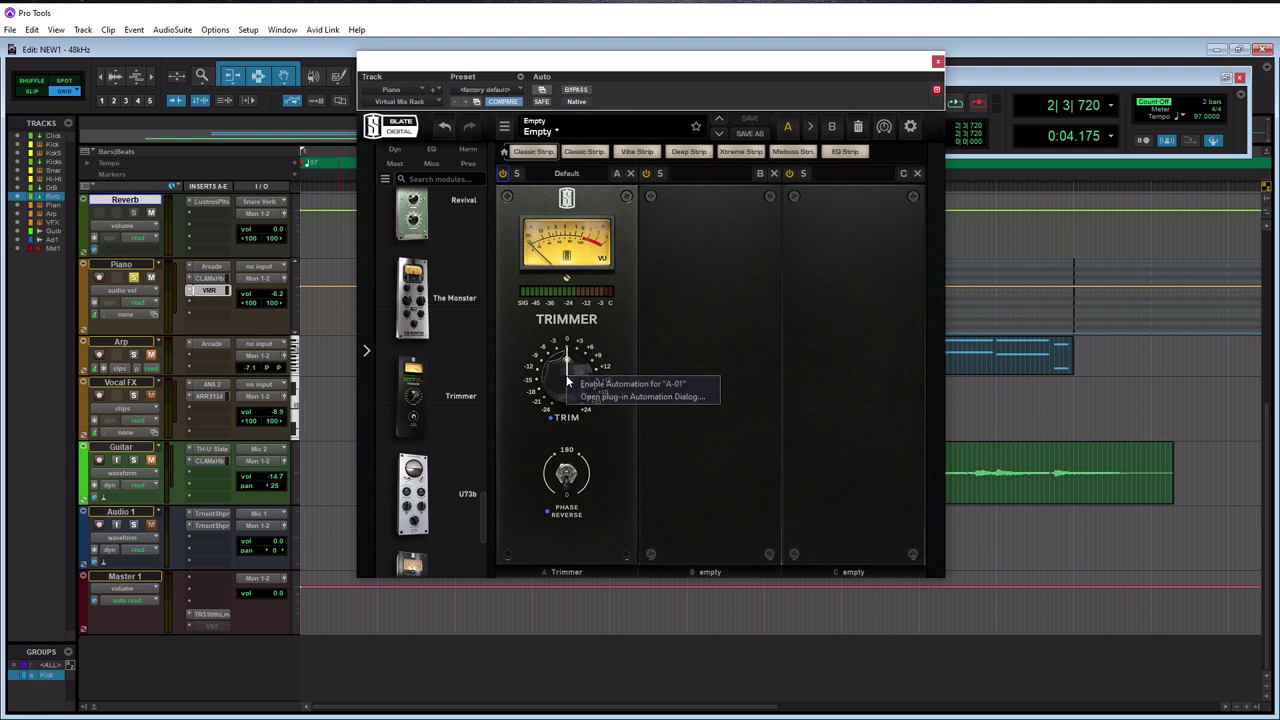
pyautogui.click(642, 385)
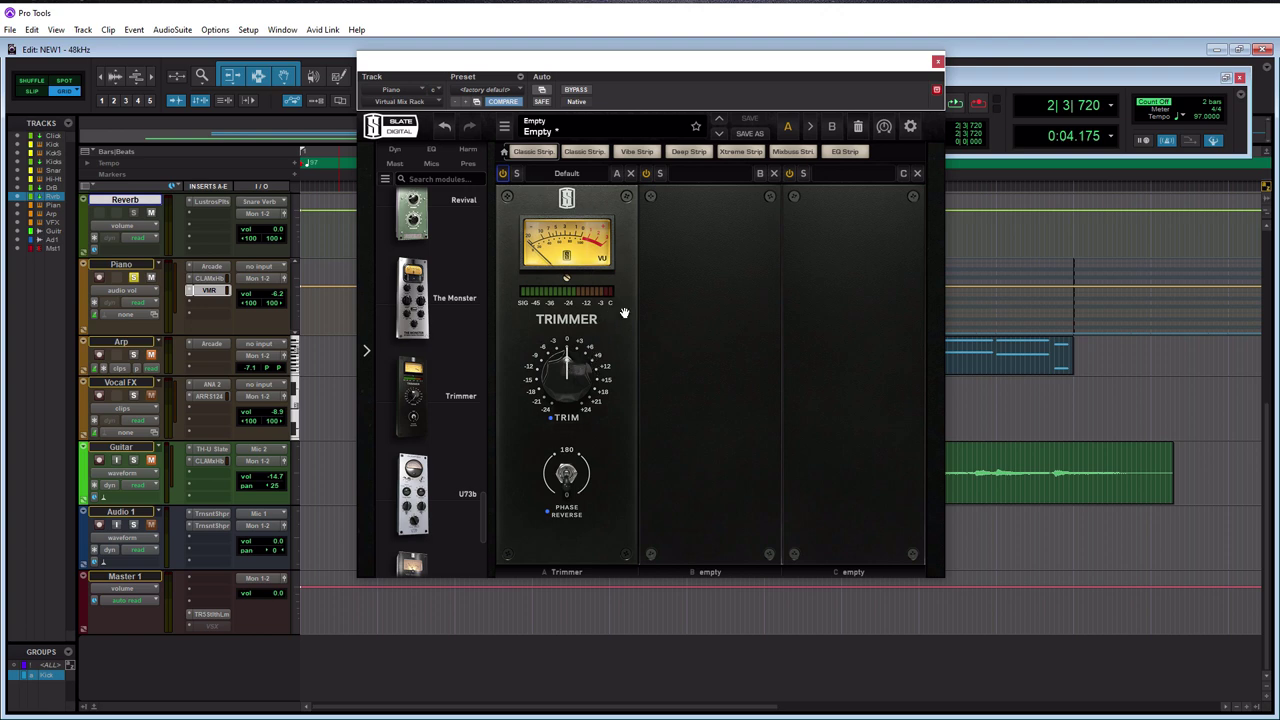
pyautogui.click(937, 62)
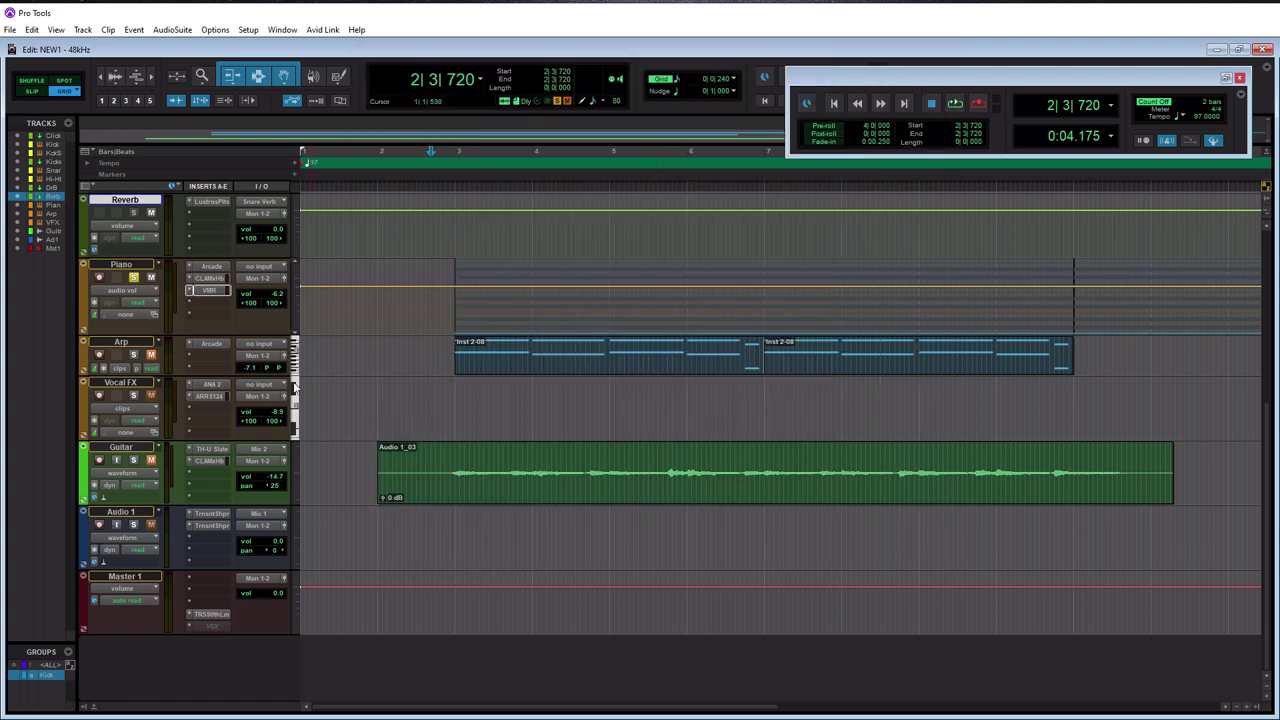
# Show the Piano track's (fx c) Virtual Mix Rack A-01 trim automation lane.
pyautogui.click(135, 291)
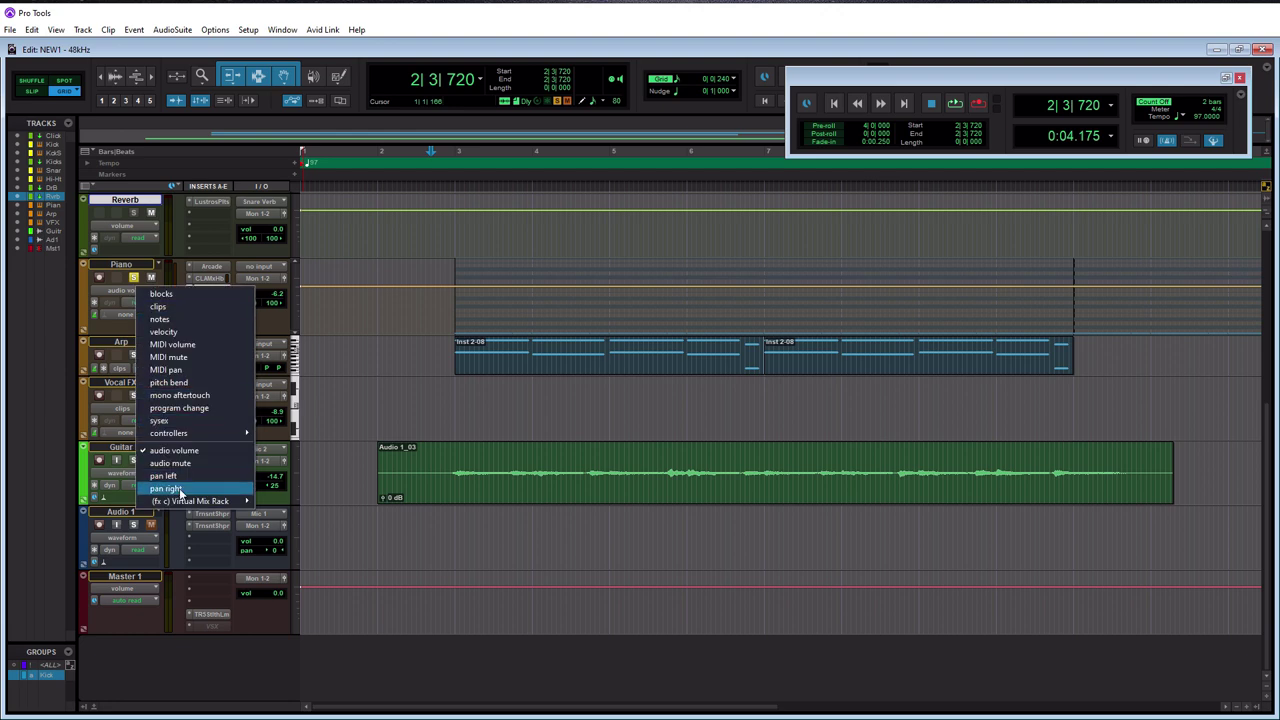
pyautogui.moveTo(190, 502)
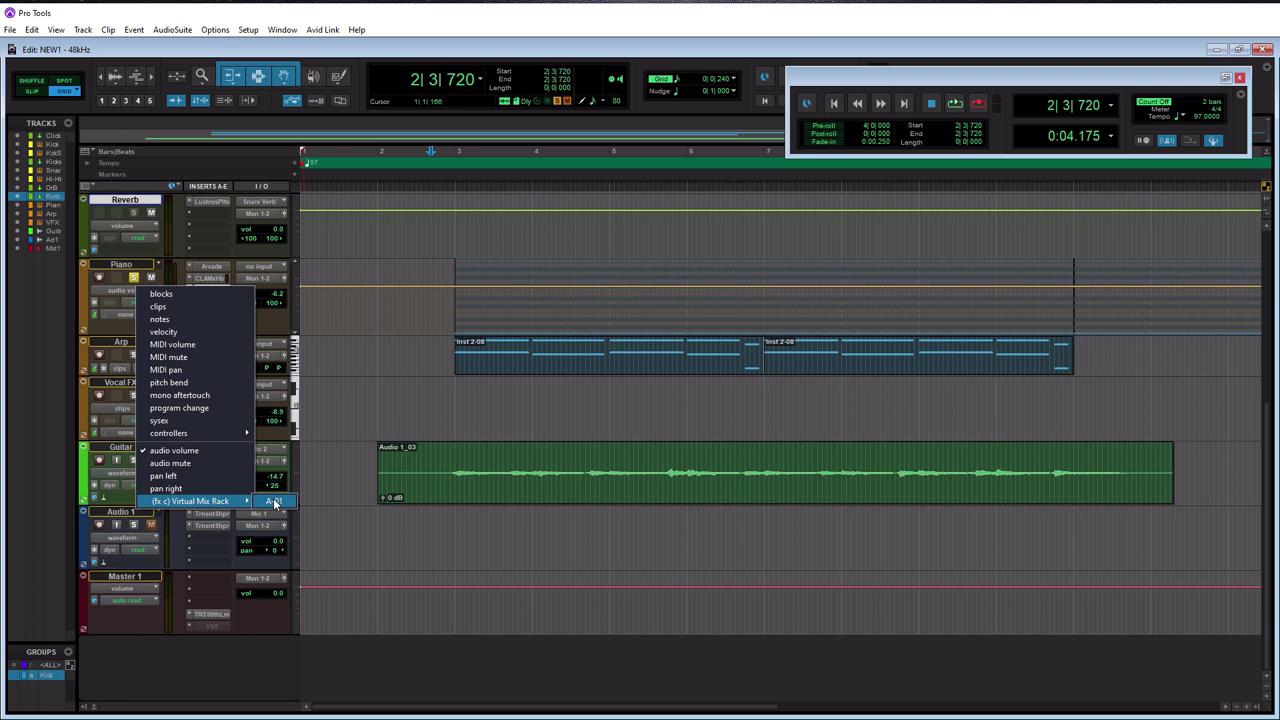
pyautogui.click(275, 502)
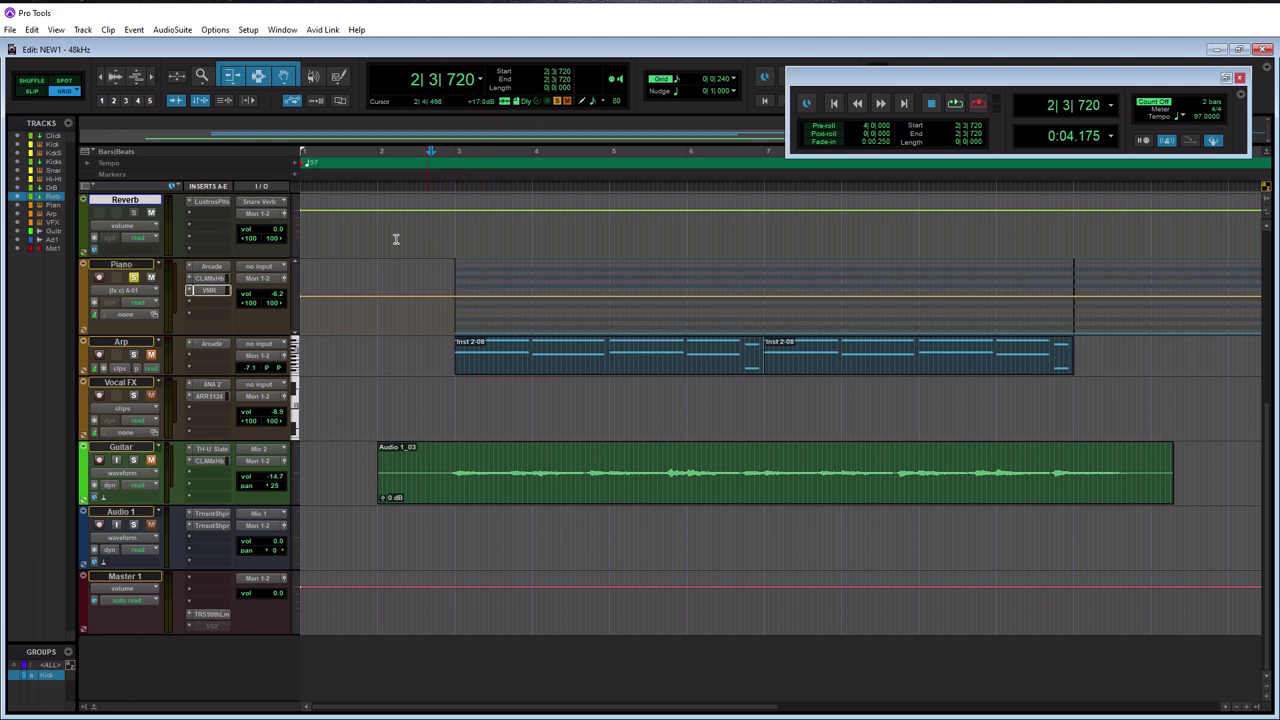
pyautogui.click(284, 77)
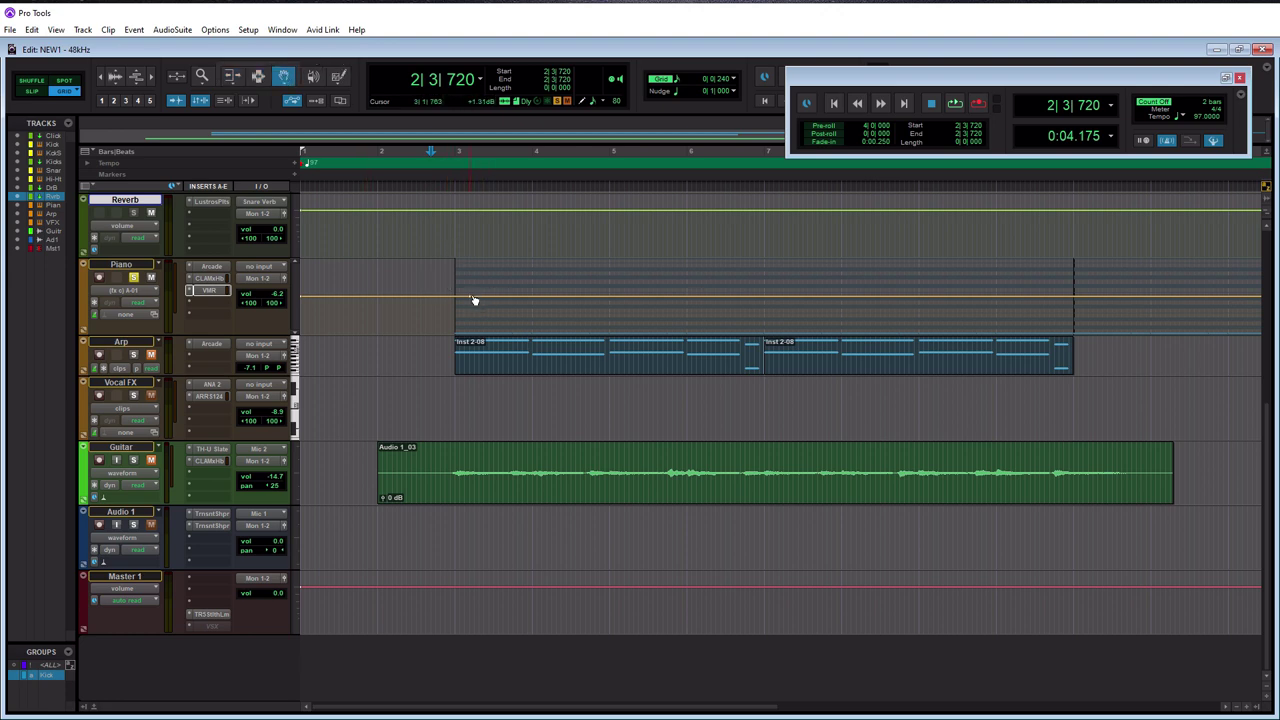
# Drag five breakpoints on the A-01 trim line into alternating peaks and dips, one at -2.07dB.
pyautogui.moveTo(474, 297); pyautogui.dragTo(575, 285)
pyautogui.moveTo(688, 287); pyautogui.dragTo(706, 310)
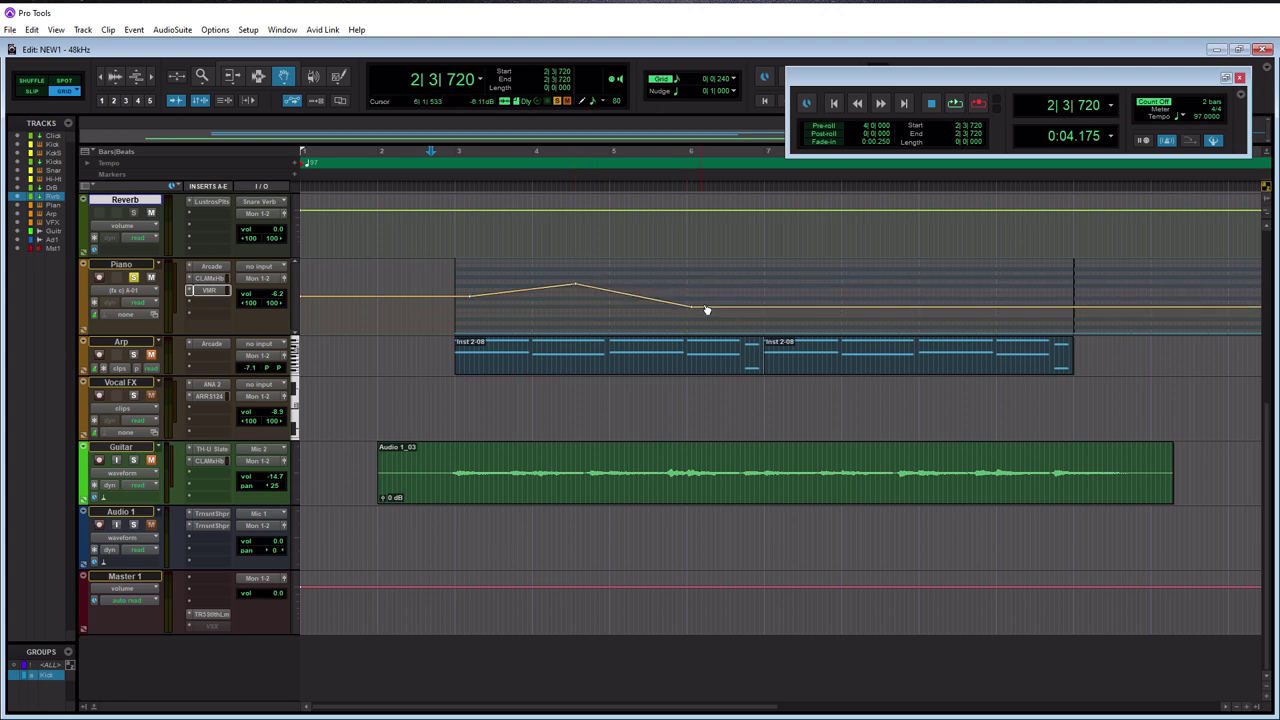
pyautogui.moveTo(791, 311); pyautogui.dragTo(798, 286)
pyautogui.moveTo(917, 286); pyautogui.dragTo(914, 300)
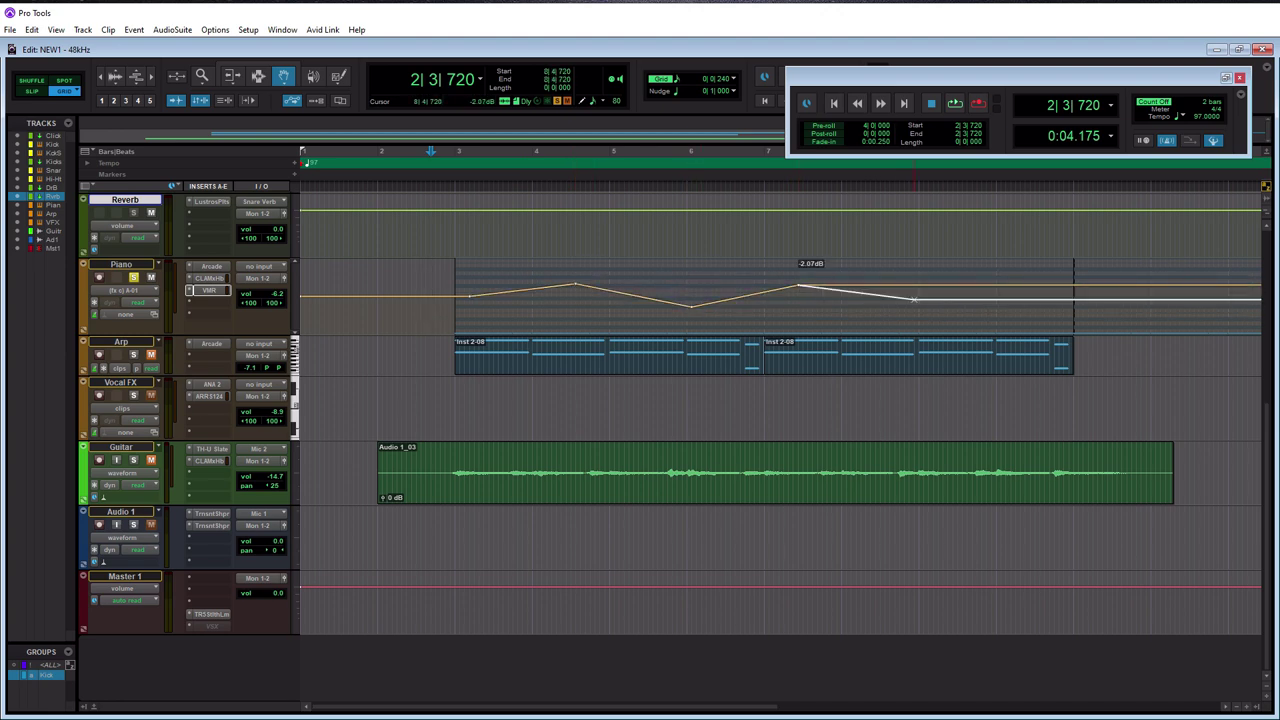
pyautogui.moveTo(991, 300); pyautogui.dragTo(1005, 279)
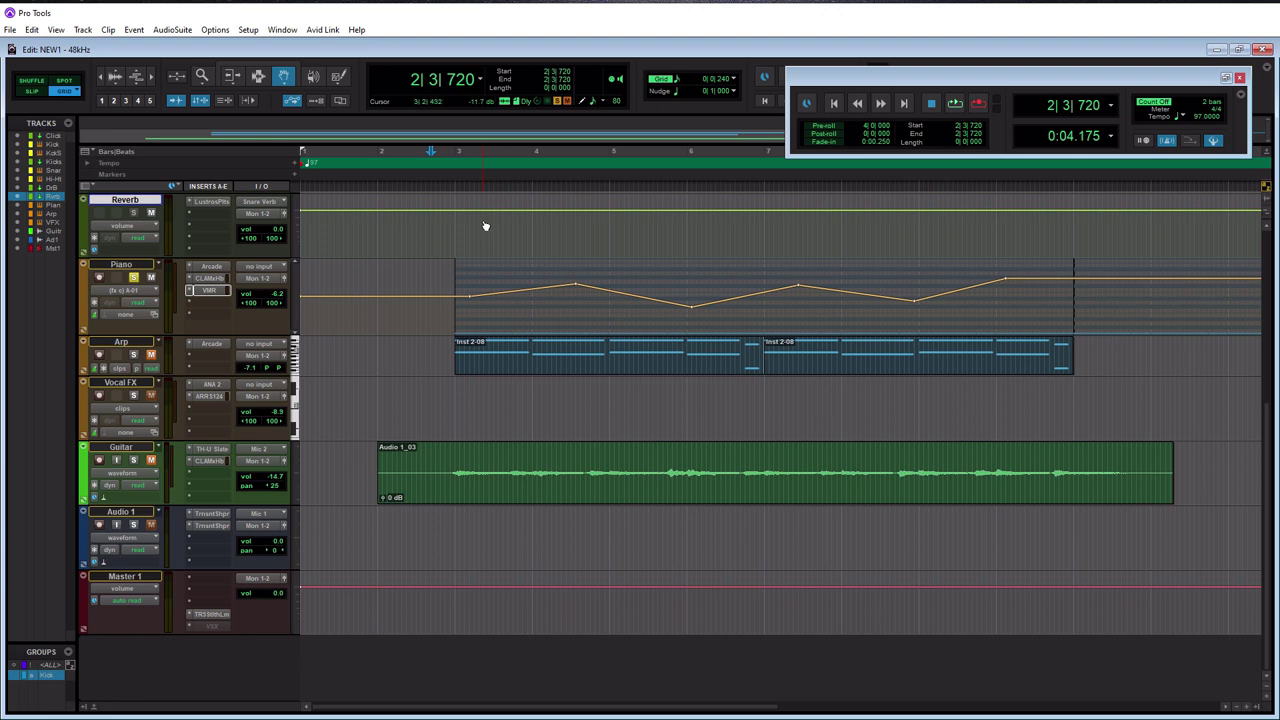
# Set playback start to 2|4|720 and open the Piano's Trimmer rack window, moved left.
pyautogui.click(449, 187)
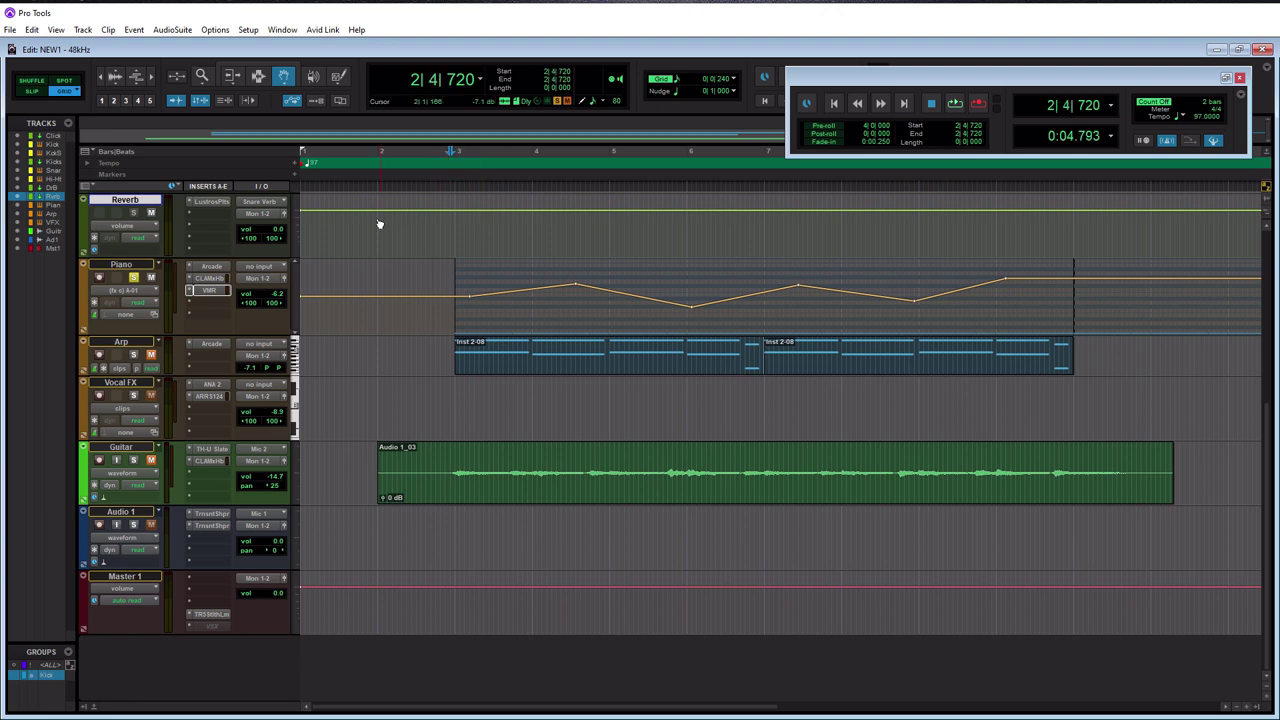
pyautogui.click(205, 295)
pyautogui.moveTo(593, 58); pyautogui.dragTo(310, 57)
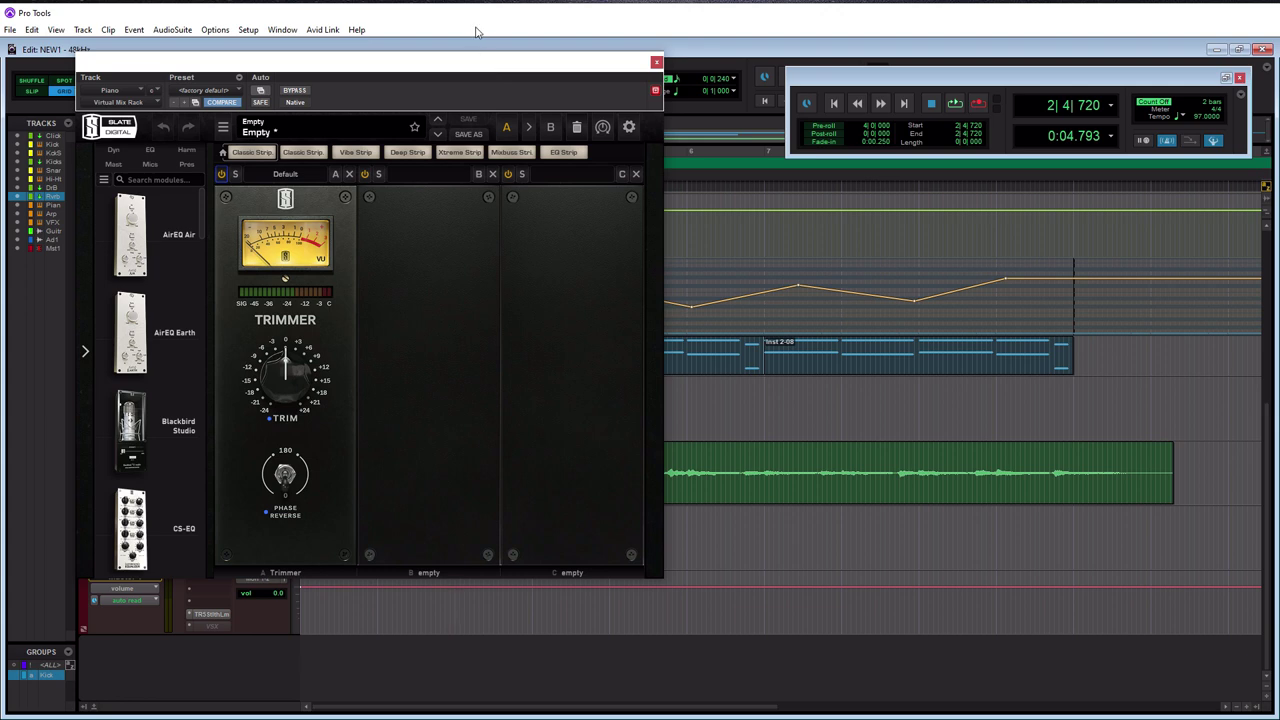
pyautogui.press('space')
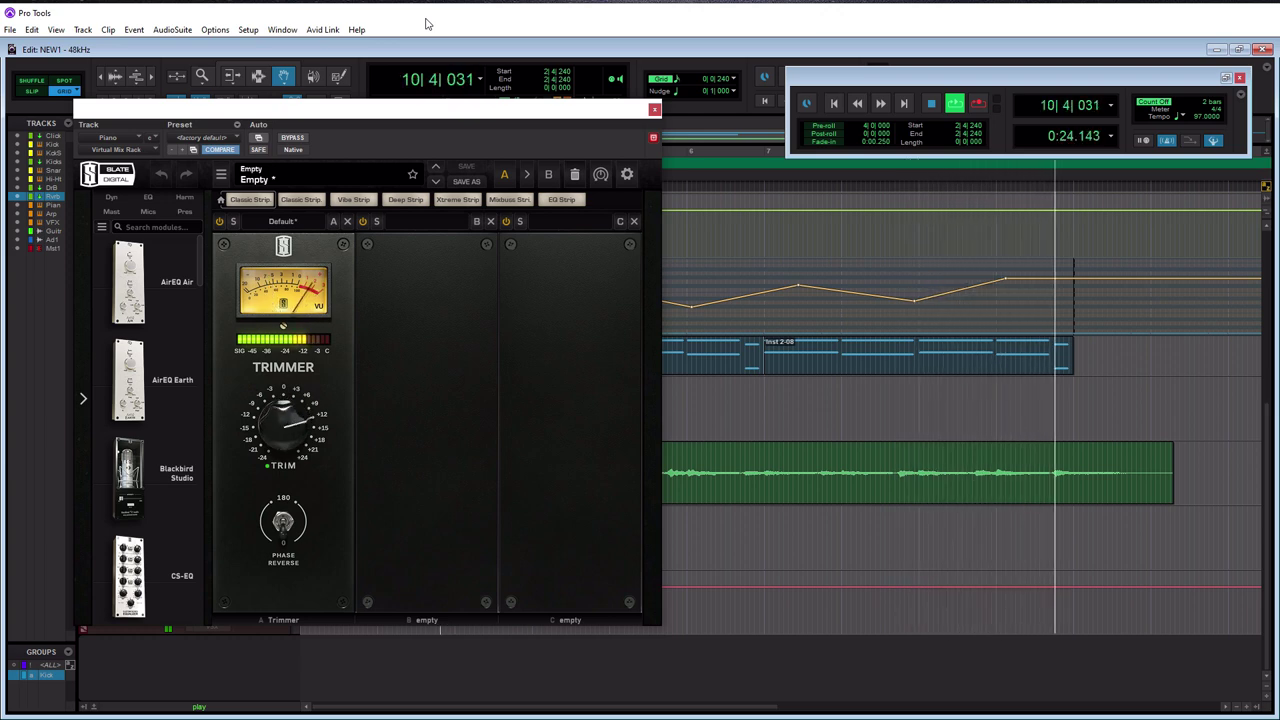
pyautogui.press('space')
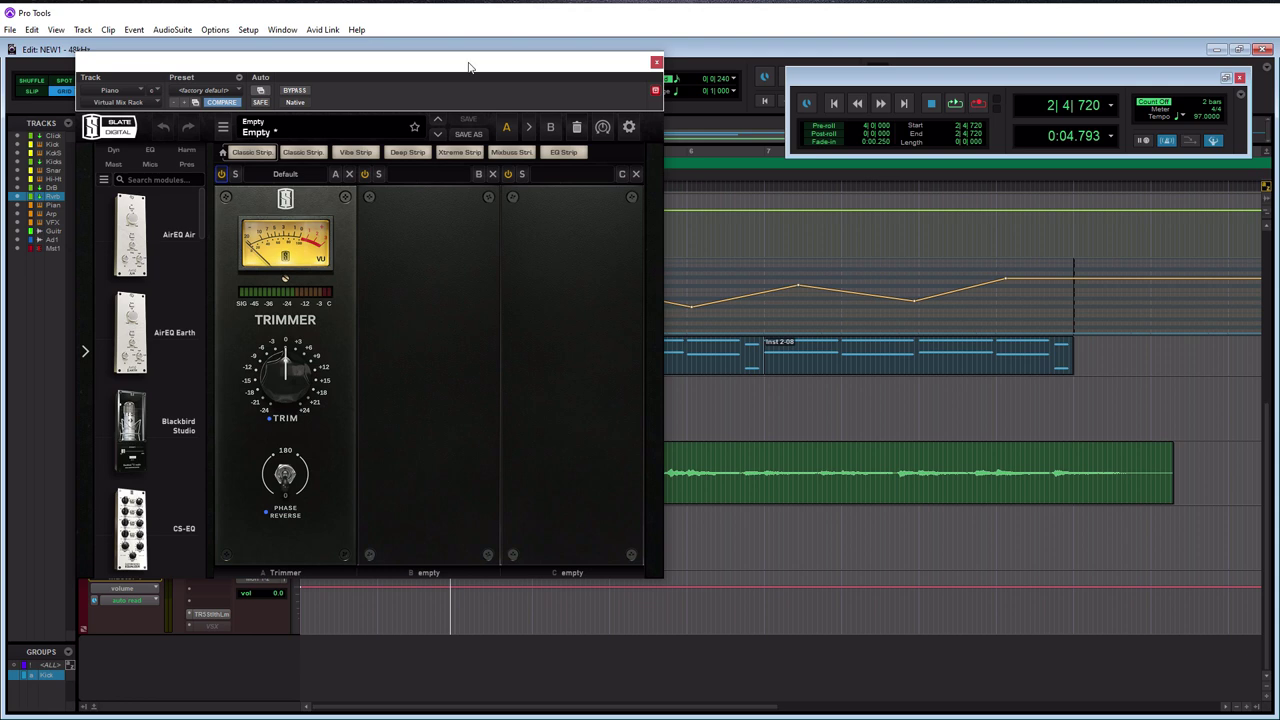
# Move the Trimmer rack window to the centre-right, uncovering the Piano track strips.
pyautogui.moveTo(227, 63); pyautogui.dragTo(581, 97)
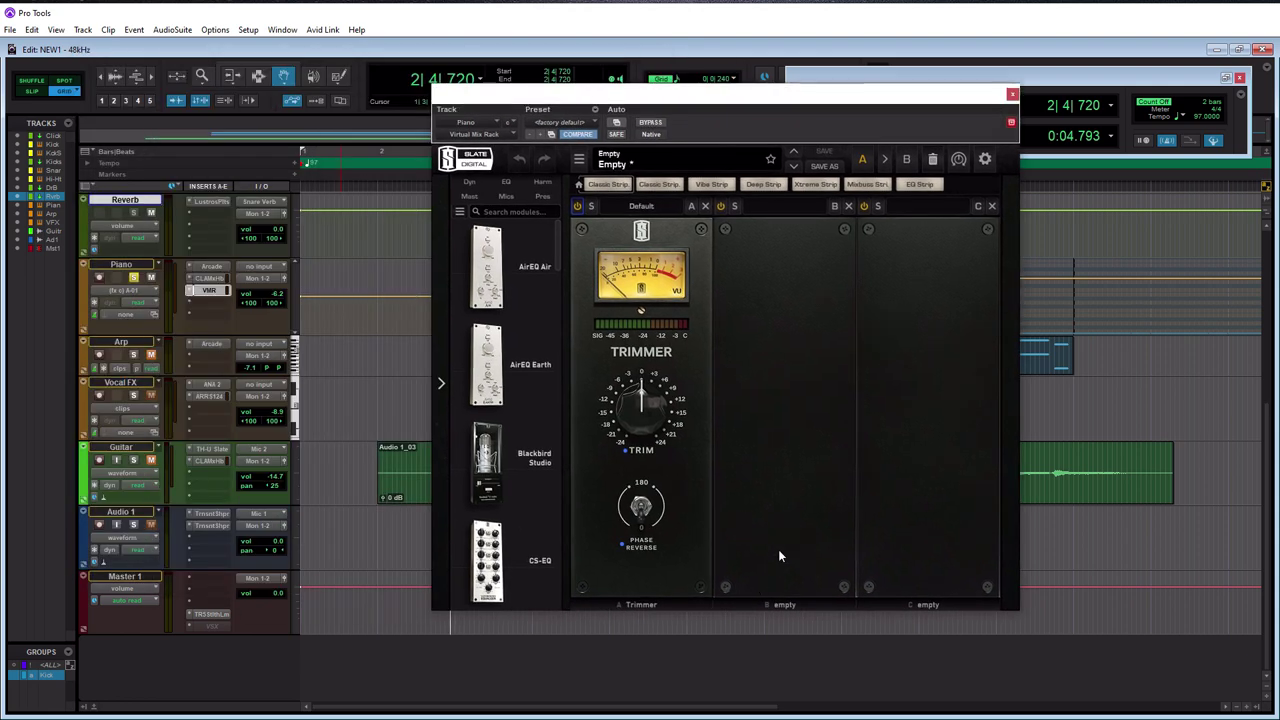
pyautogui.moveTo(637, 437)
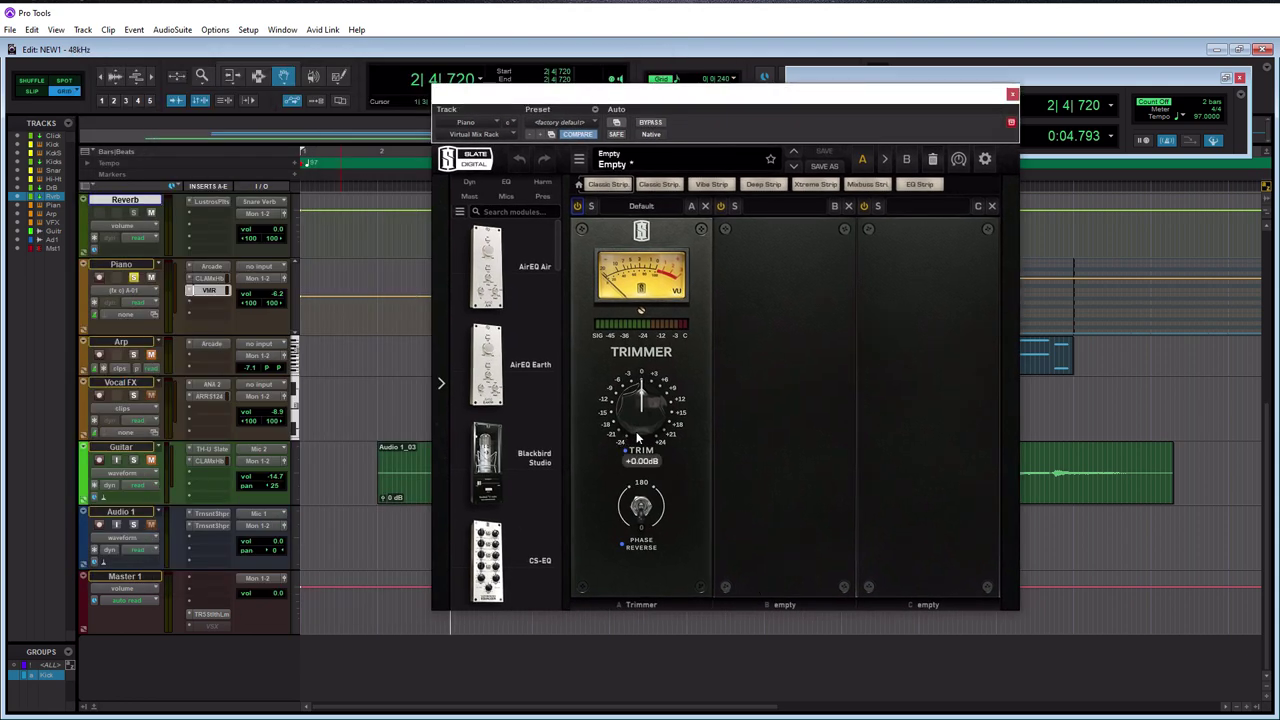